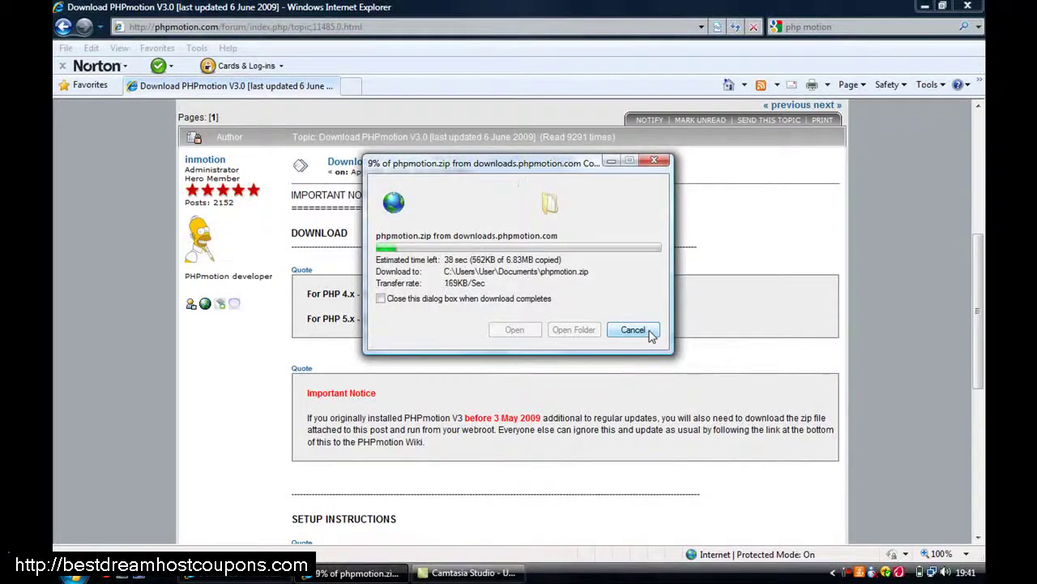
- Cancel the phpmotion.zip download and open the phpmotion folder in Windows Explorer
click(633, 330)
key(super)
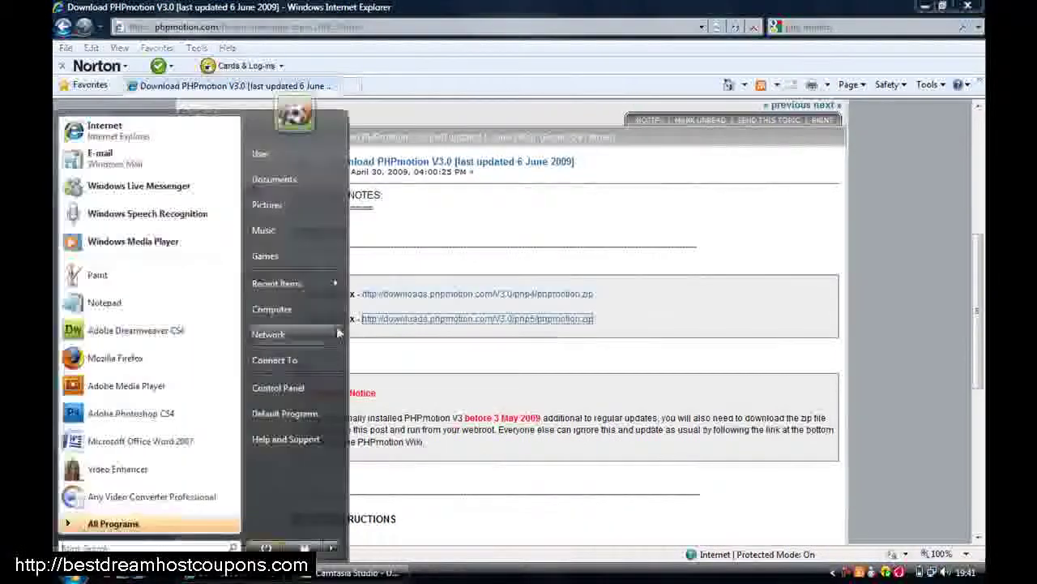
click(275, 179)
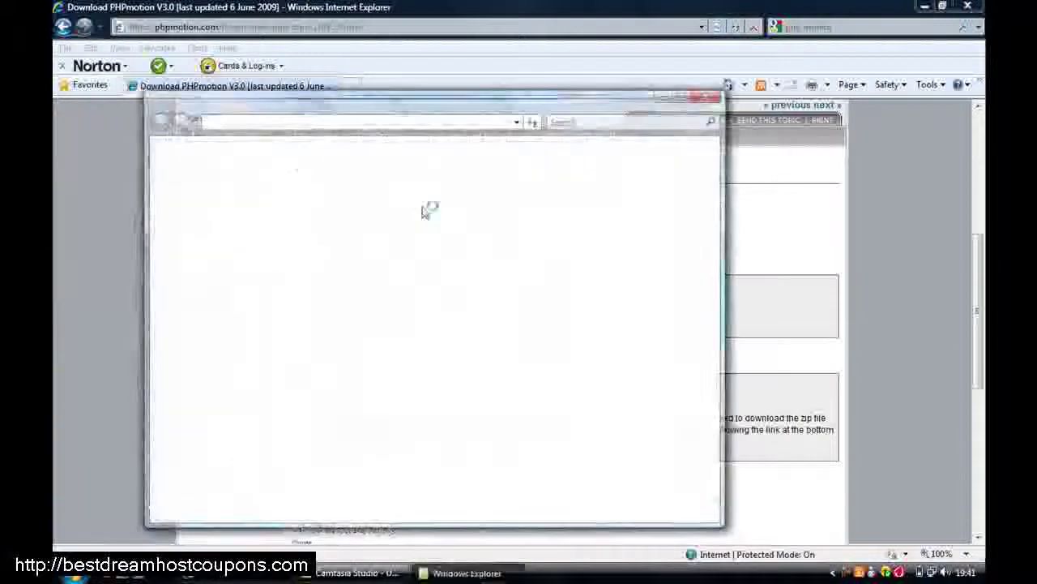
- Scroll through the 117 extracted items in the phpmotion folder
scroll(719, 354, down, 5)
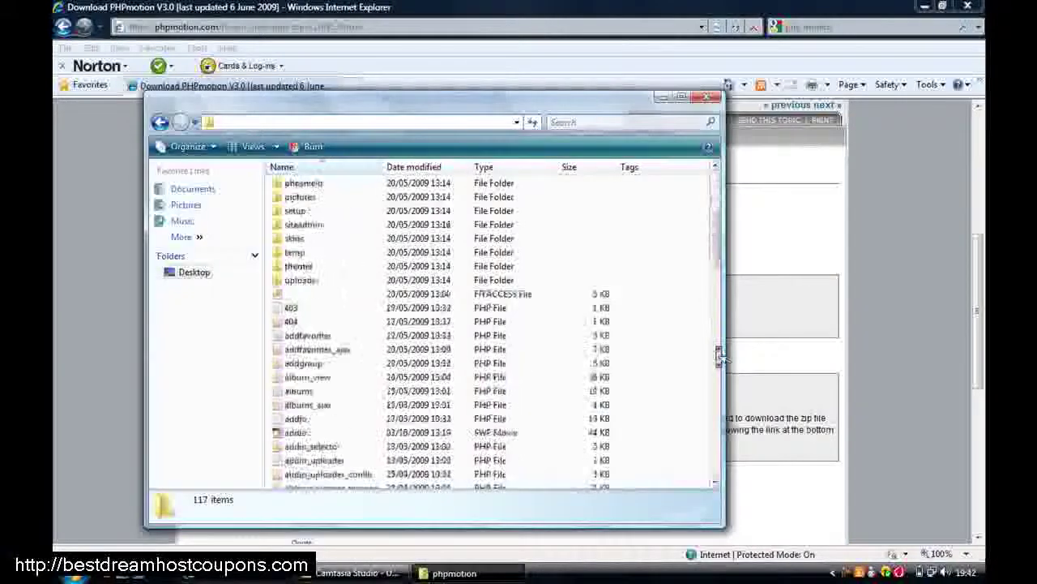
scroll(720, 354, down, 8)
scroll(719, 355, down, 5)
scroll(720, 354, down, 8)
scroll(720, 354, down, 6)
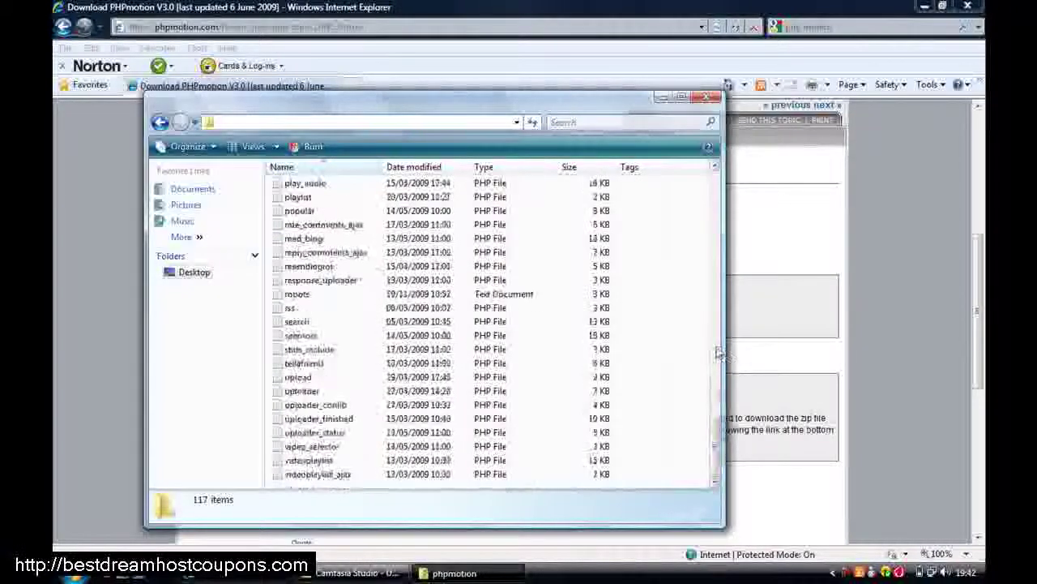
scroll(719, 355, up, 15)
scroll(720, 354, up, 12)
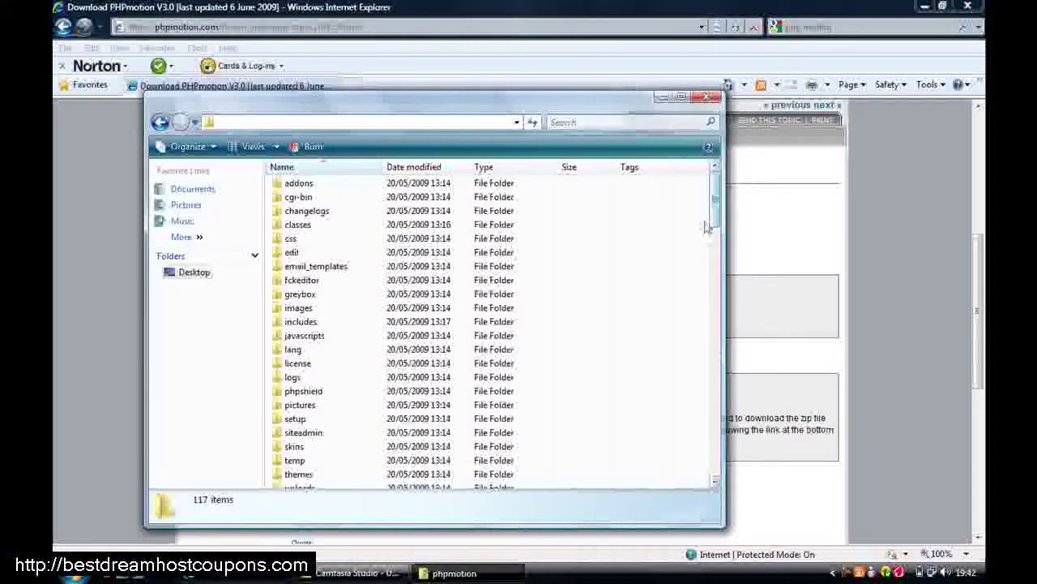
- Close the phpmotion folder window and run a Google search for 'meek host'
click(707, 96)
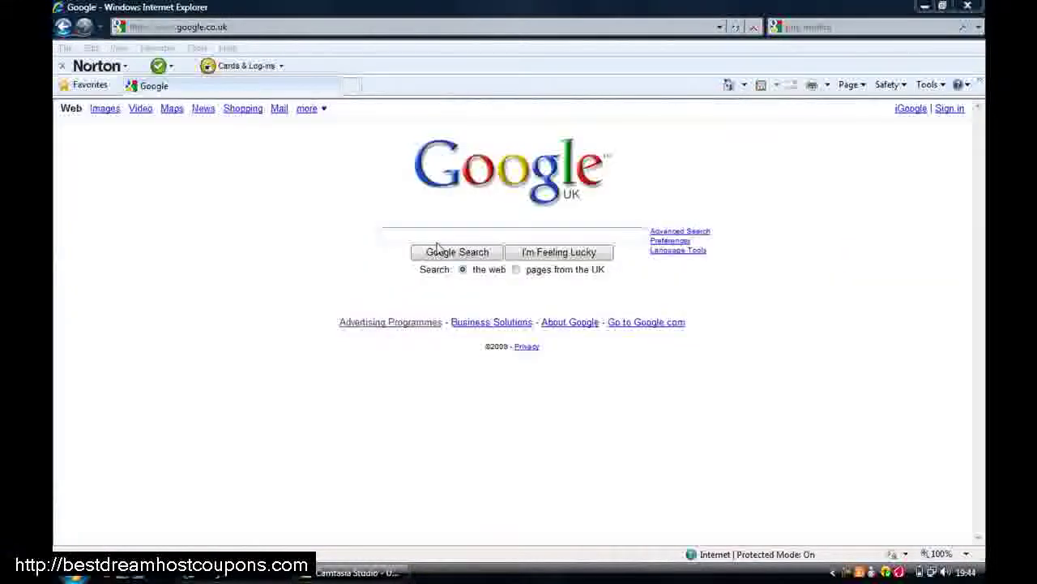
click(436, 237)
text(meek)
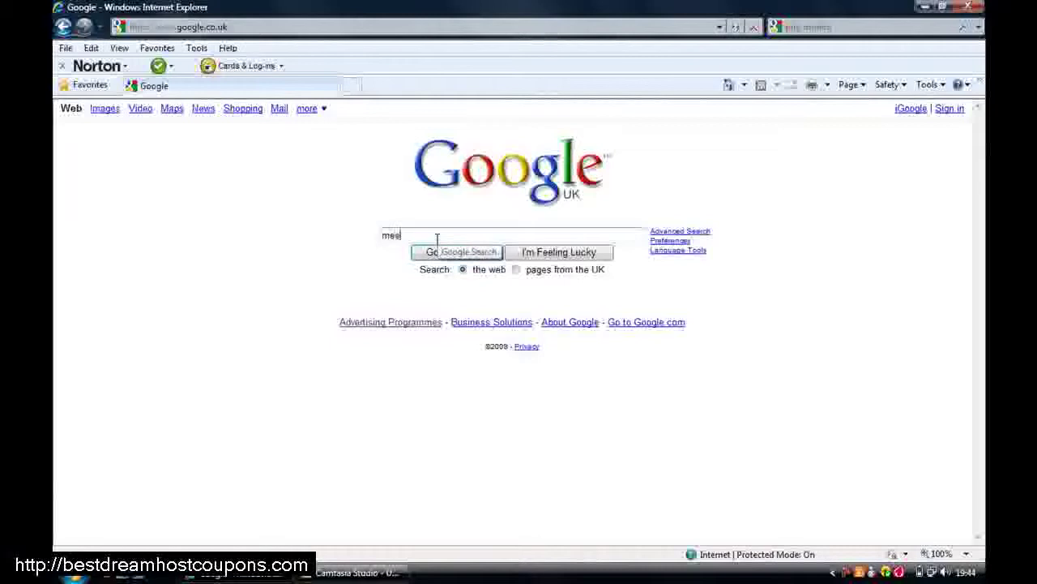
text( host)
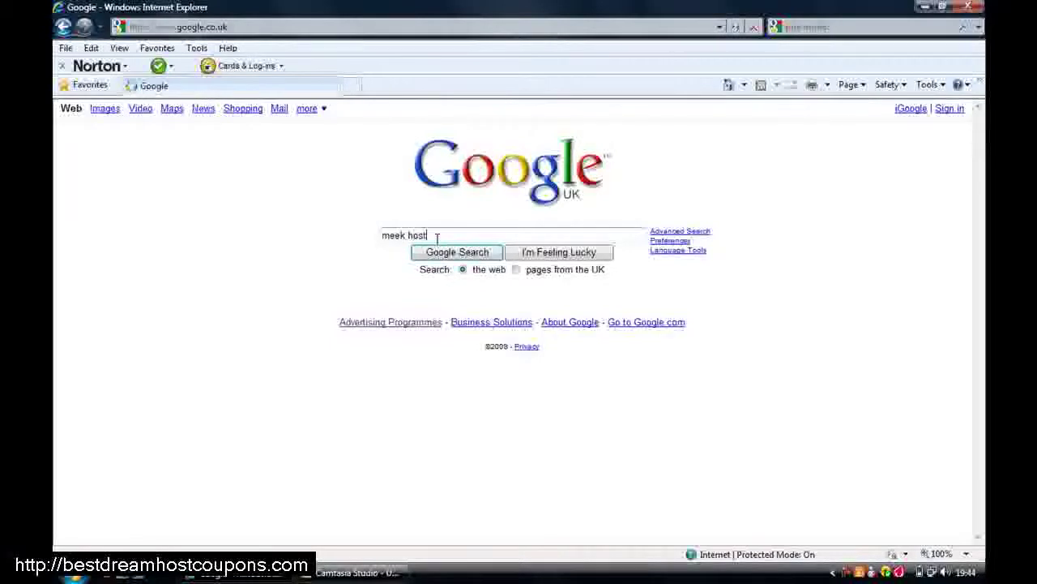
key(Return)
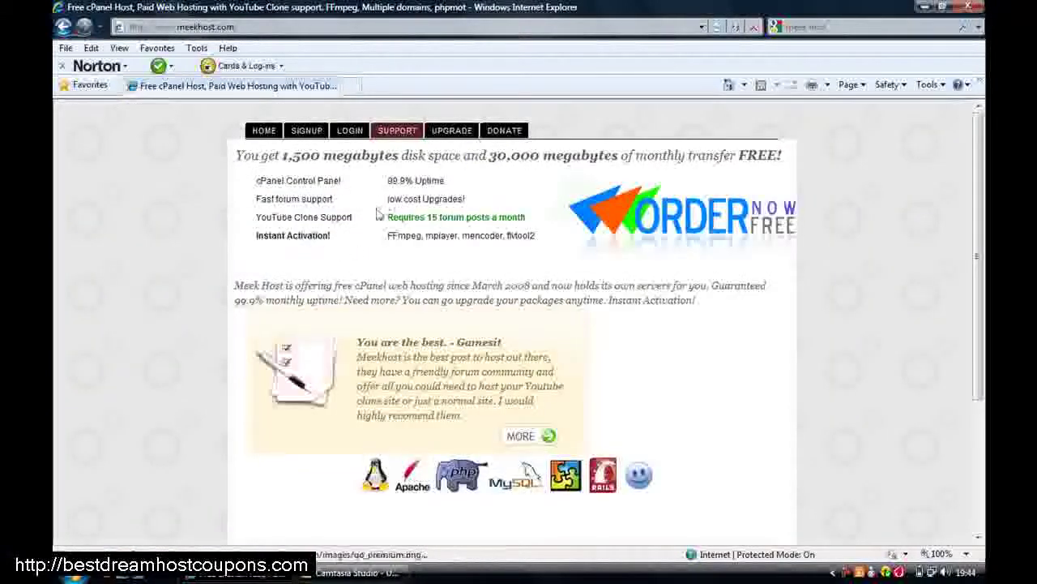
- Open the free cPanel with FFmpeg hosting package page on Meekhost
drag(257, 180, 536, 237)
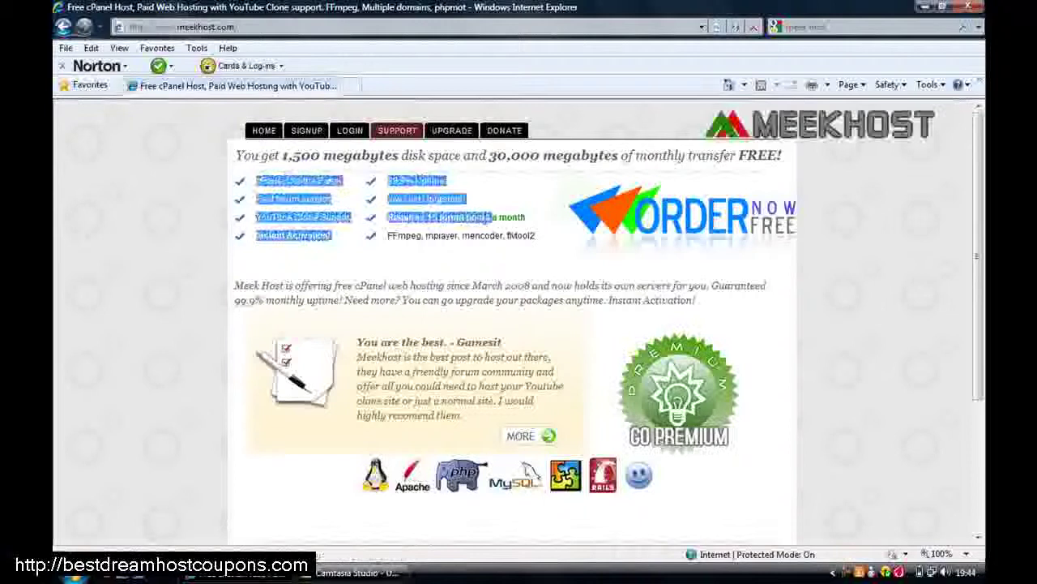
click(288, 225)
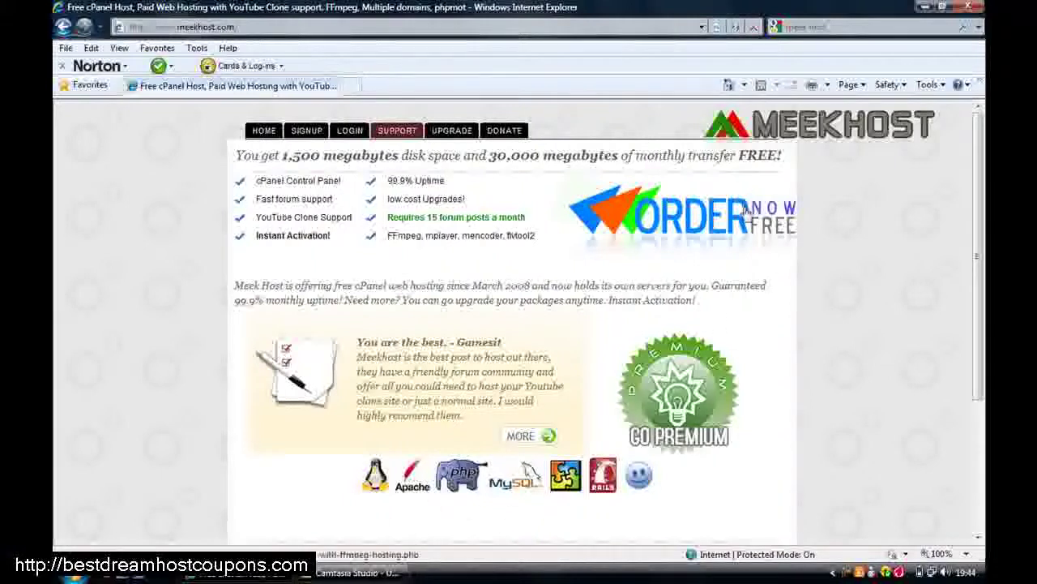
click(746, 209)
scroll(573, 409, down, 5)
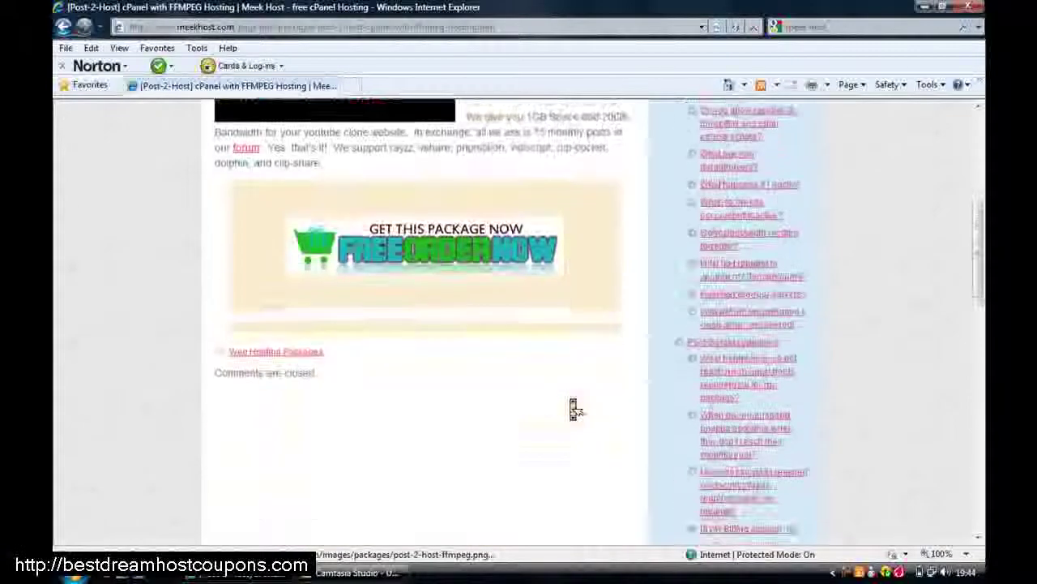
scroll(573, 409, up, 3)
- Read the package terms of service, submit the Post-2-Host order, and choose an existing domain
click(443, 382)
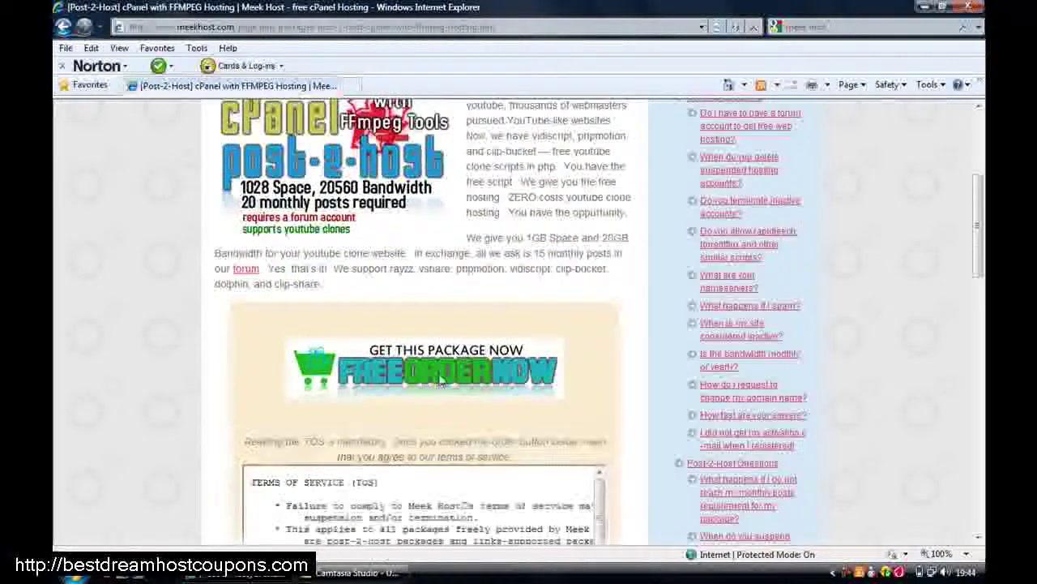
scroll(521, 183, down, 4)
scroll(522, 193, down, 4)
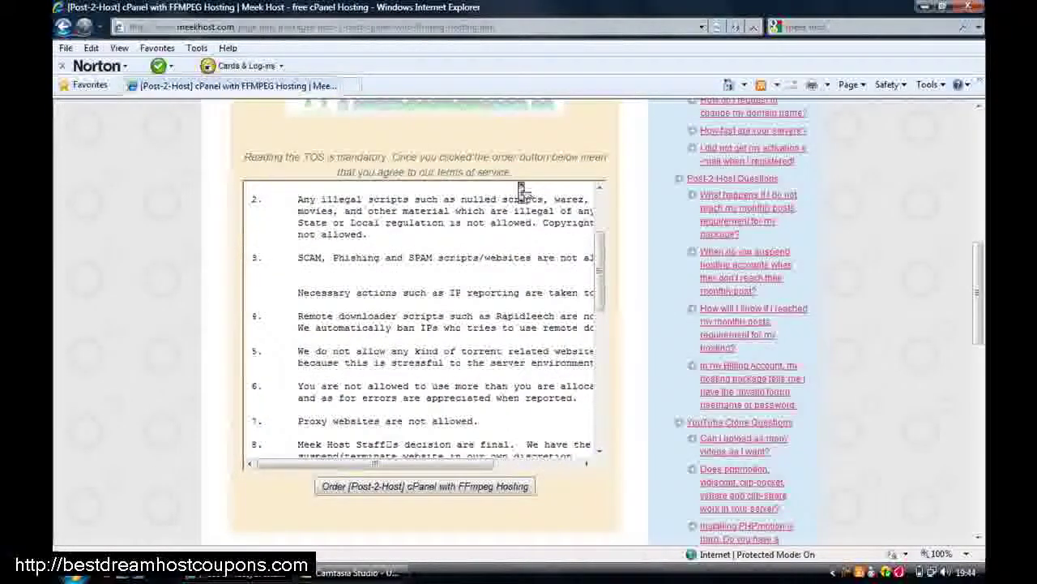
scroll(521, 192, down, 3)
scroll(521, 193, down, 4)
scroll(519, 195, down, 3)
scroll(519, 194, up, 3)
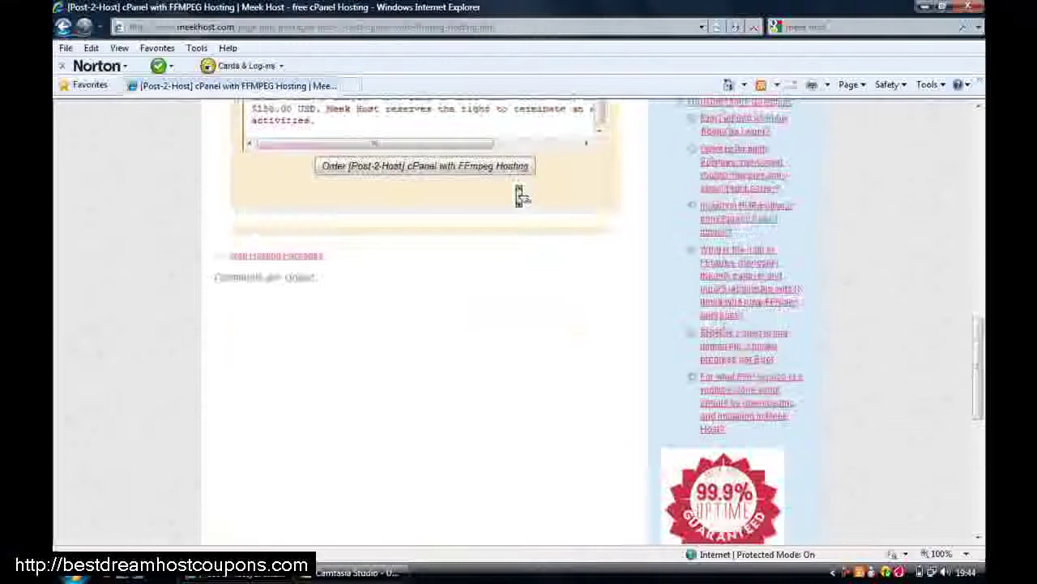
click(496, 233)
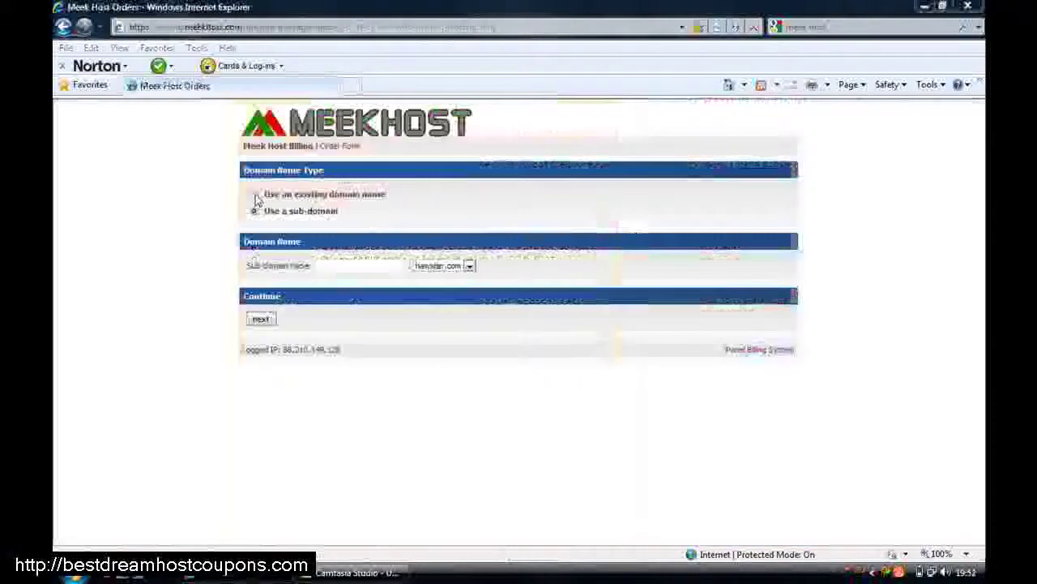
click(253, 194)
- Submit the existing domain instantm.co.cc, which is rejected as already active
click(361, 264)
text(instal)
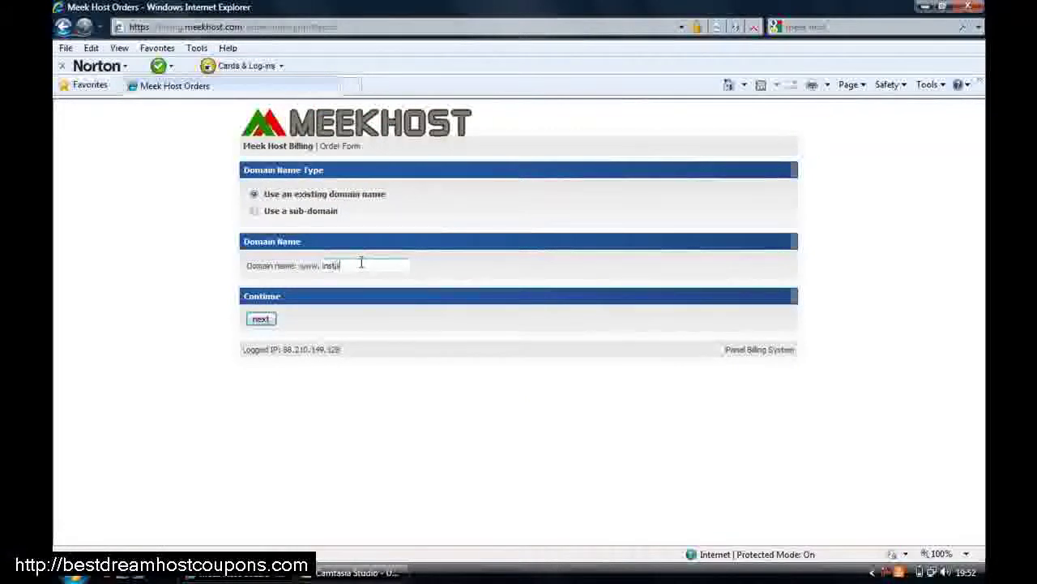
text(ntm.co.uk)
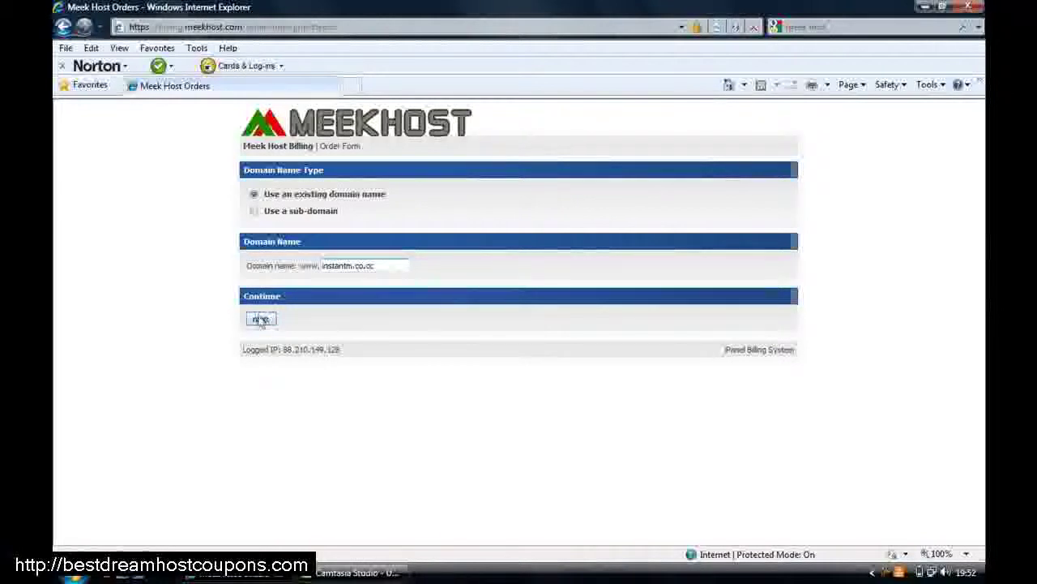
click(259, 319)
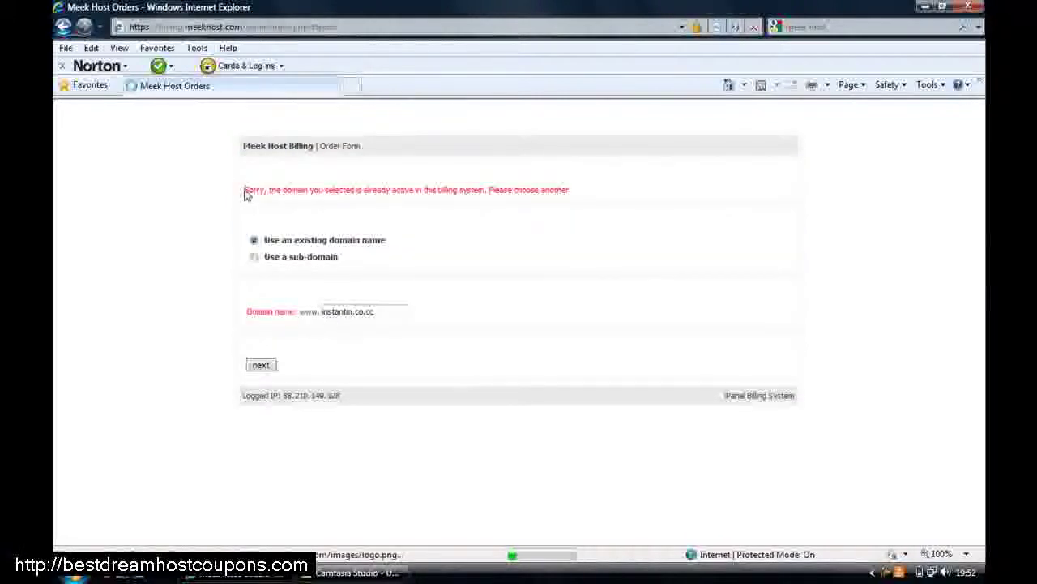
drag(246, 191, 569, 189)
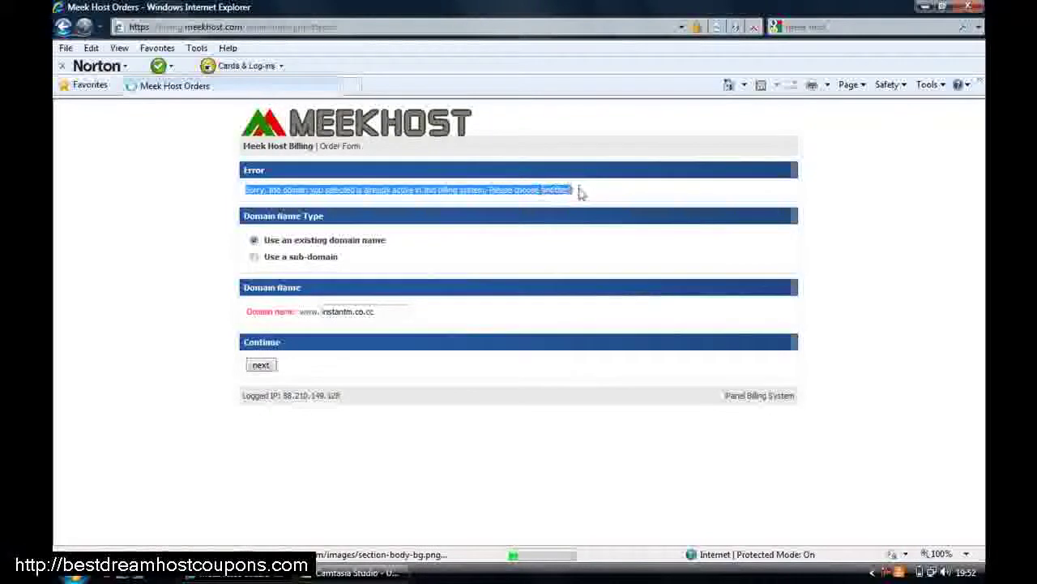
click(580, 193)
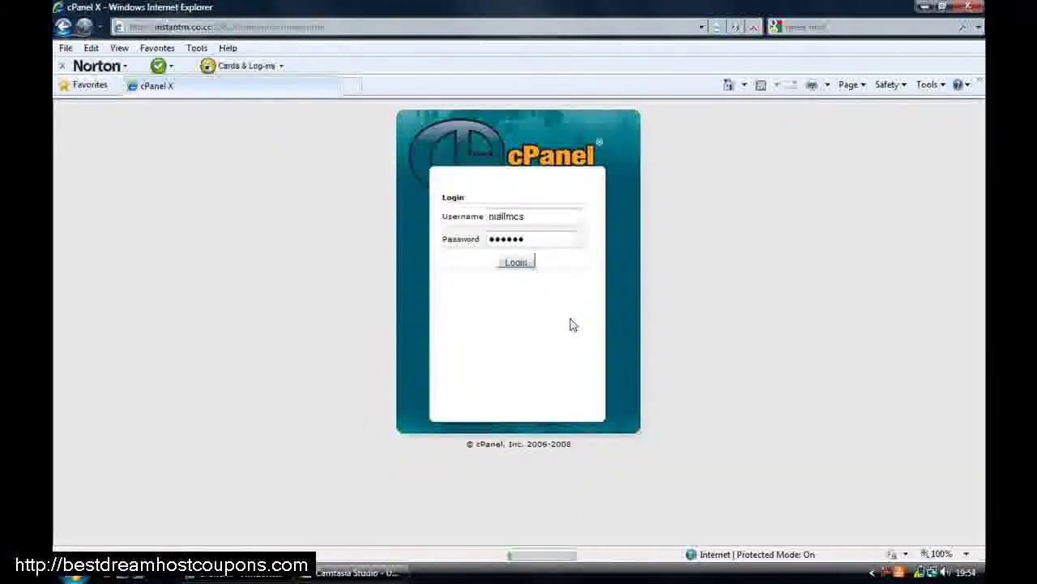
- From the cPanel home, open File Manager at the Web Root directory
scroll(455, 311, down, 3)
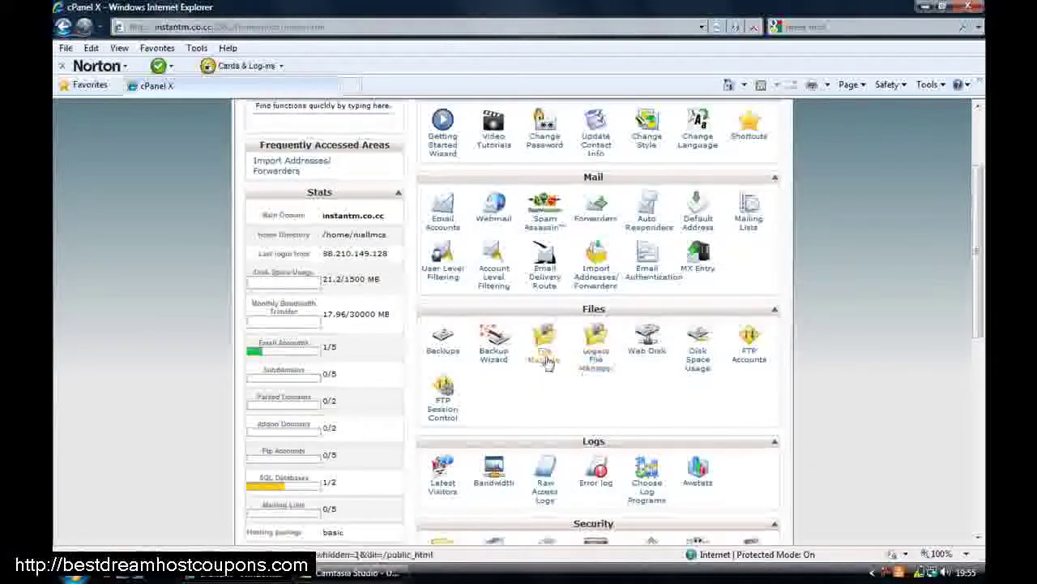
click(547, 363)
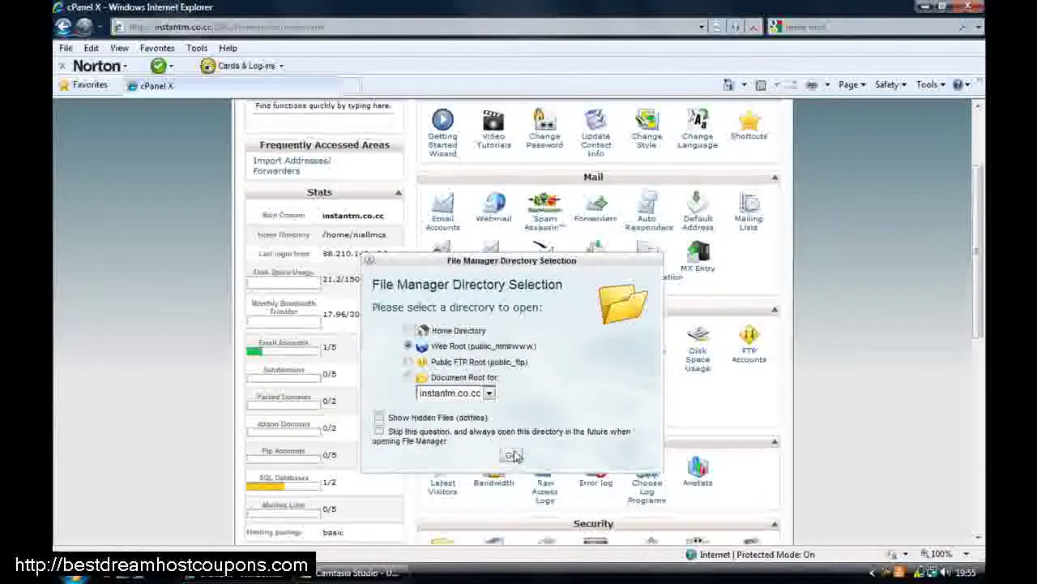
click(513, 455)
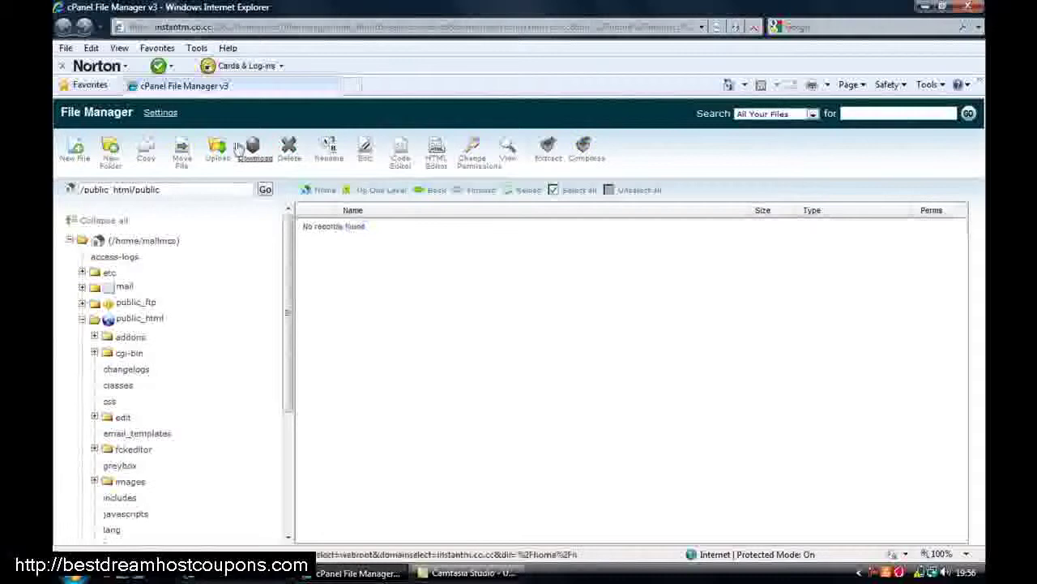
- Upload phpmotion.zip from the User folder into public_html/public and close the upload window
click(216, 155)
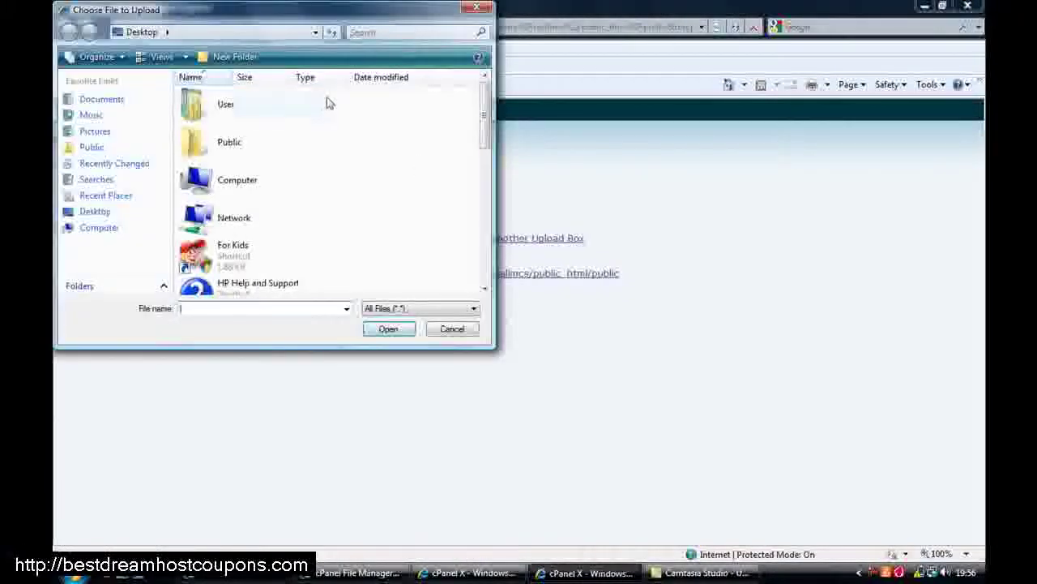
double_click(326, 99)
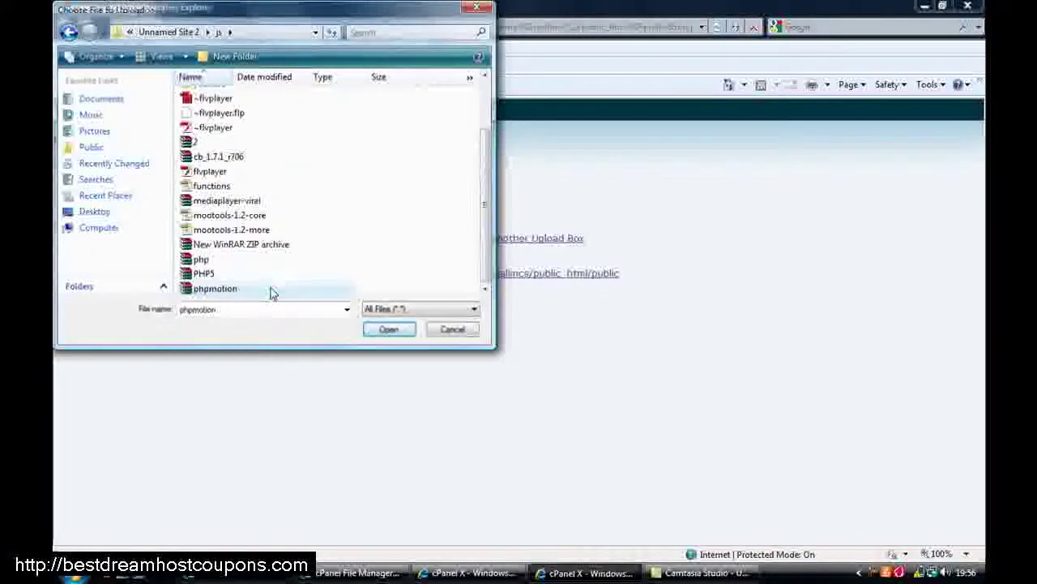
double_click(272, 290)
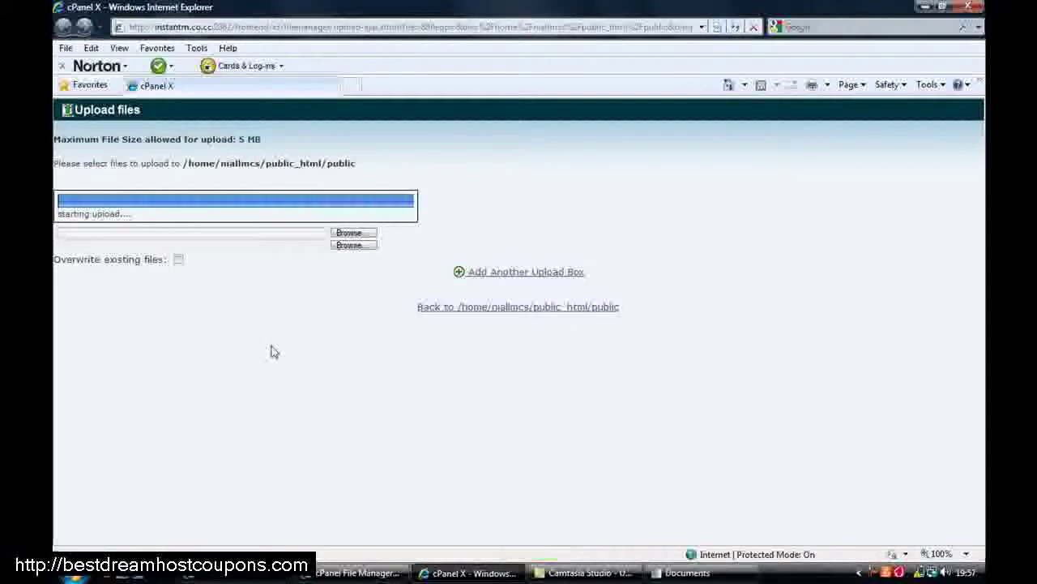
drag(274, 349, 327, 141)
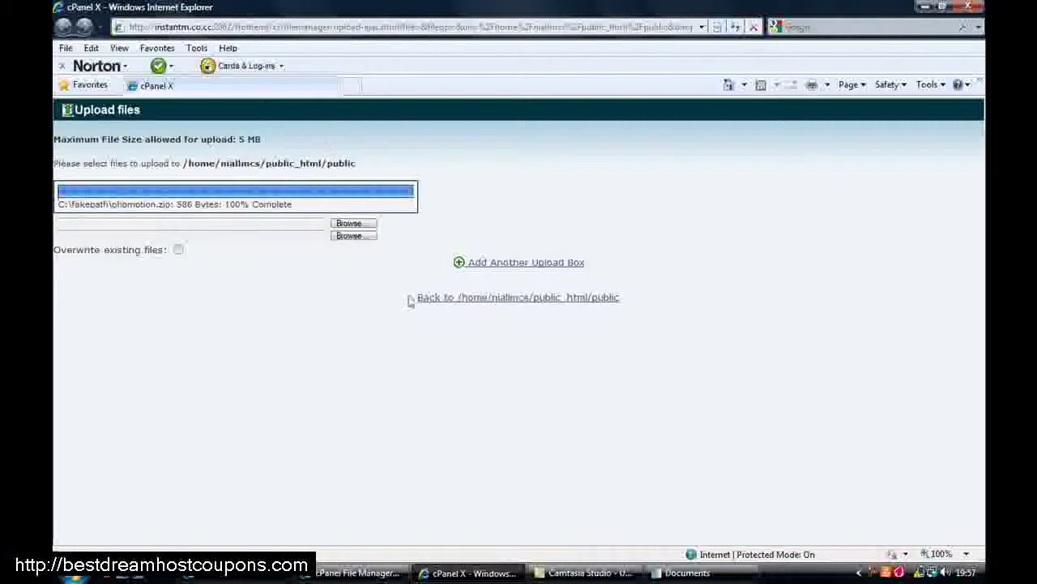
right_click(479, 572)
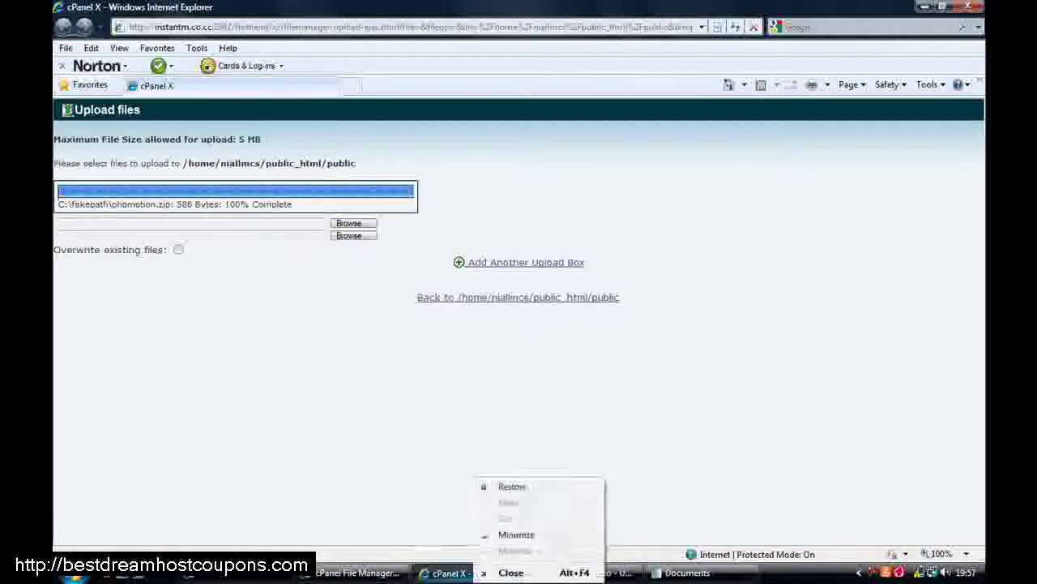
click(483, 573)
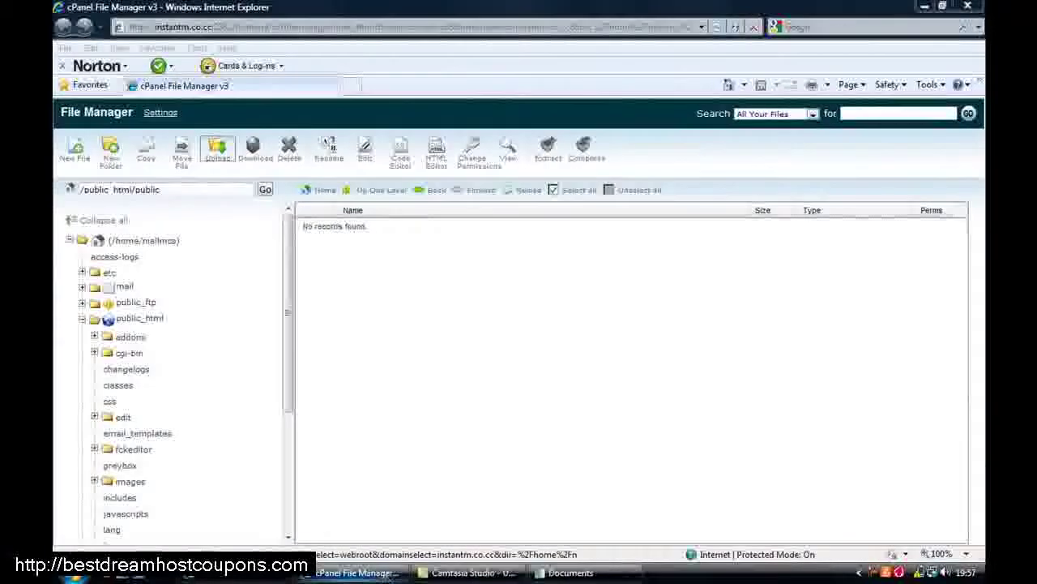
- Extract phpmotion.zip into /public_html/public and dismiss the extraction progress dialog
click(529, 192)
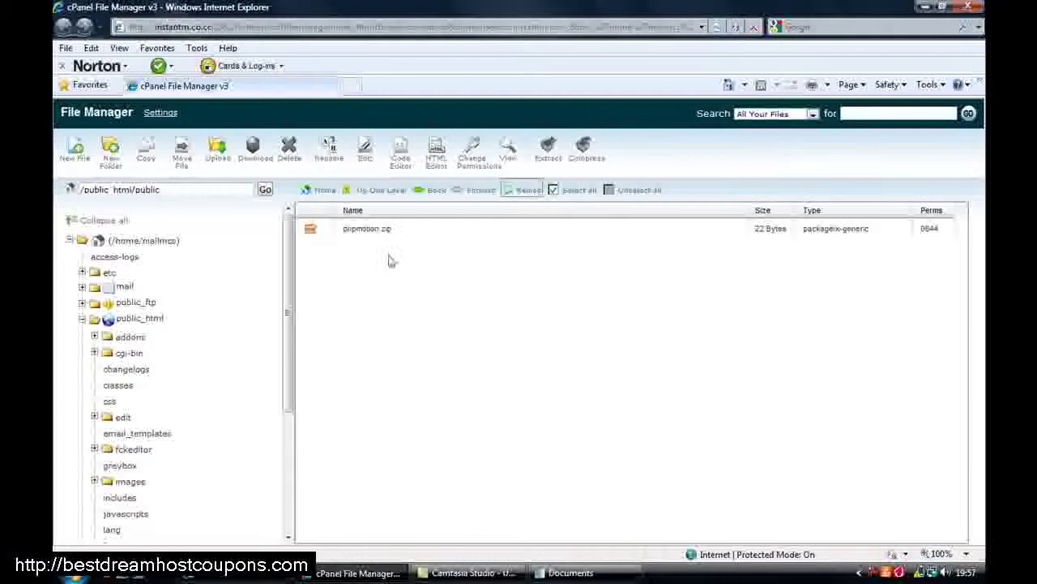
click(379, 231)
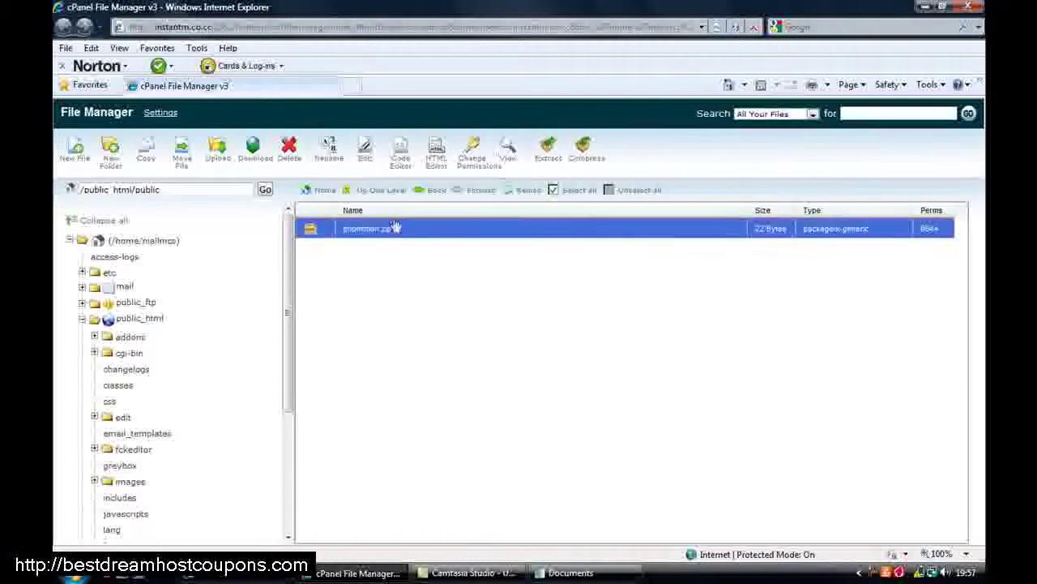
click(547, 148)
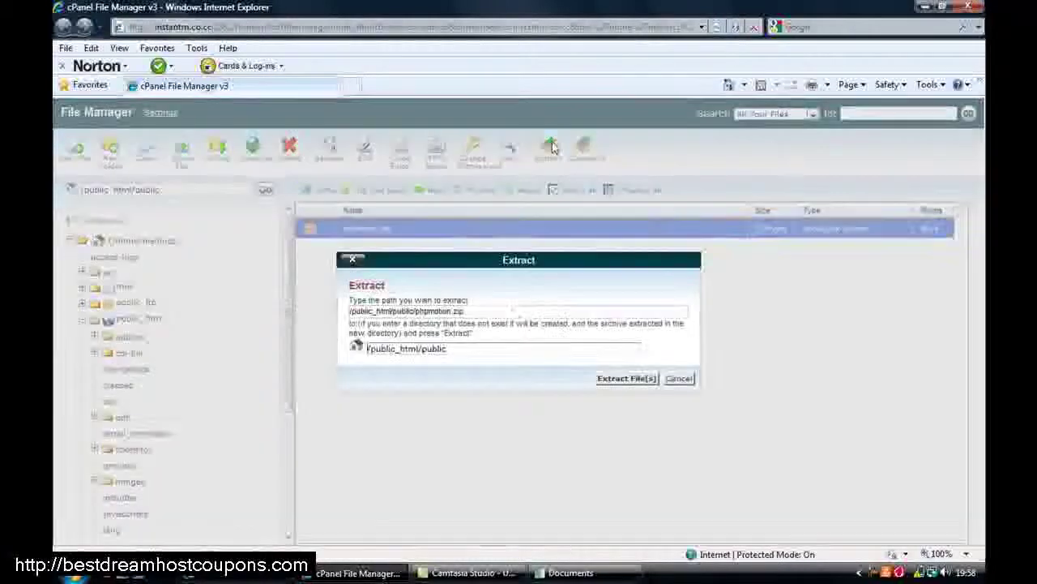
click(627, 378)
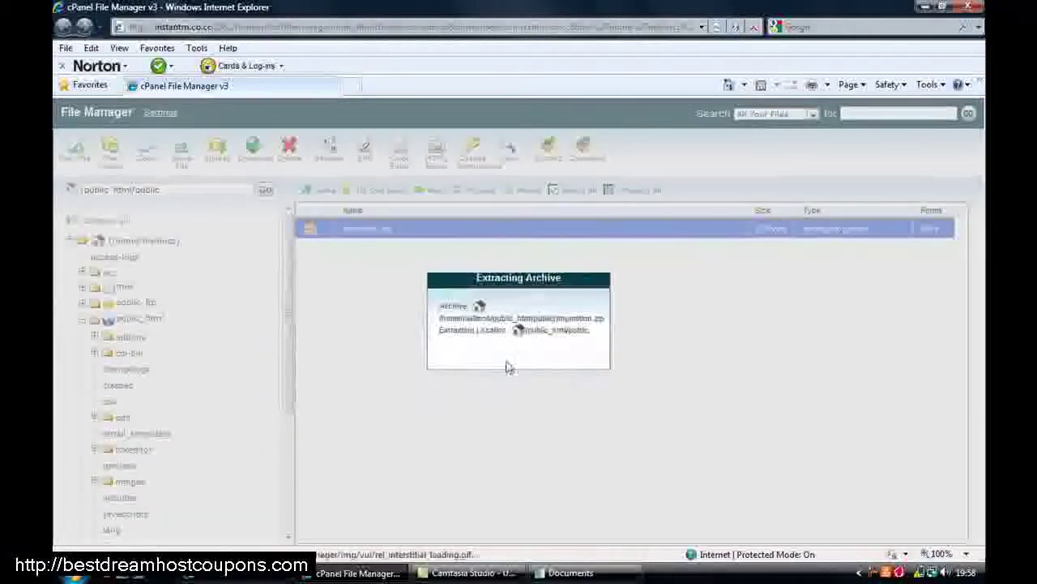
double_click(480, 330)
click(480, 330)
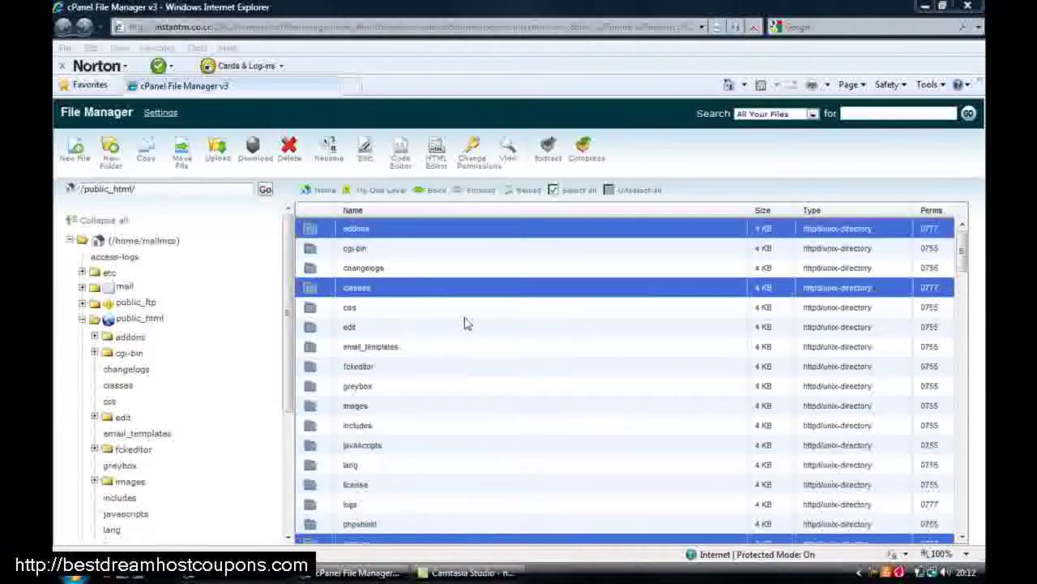
- Apply 777 permissions to the addons, classes, pictures and uploads folders
click(468, 327)
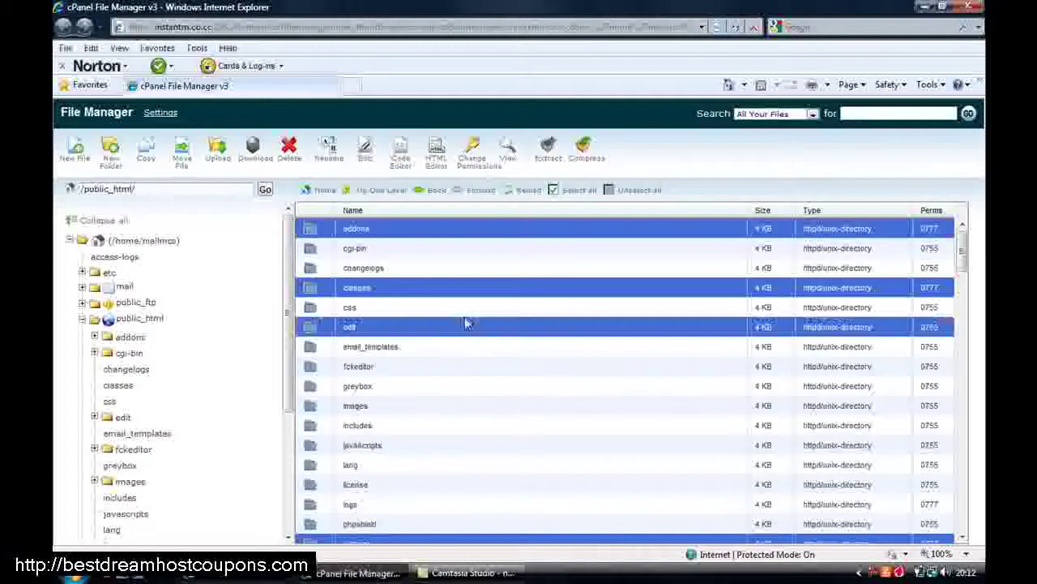
scroll(468, 326, down, 2)
scroll(468, 327, down, 1)
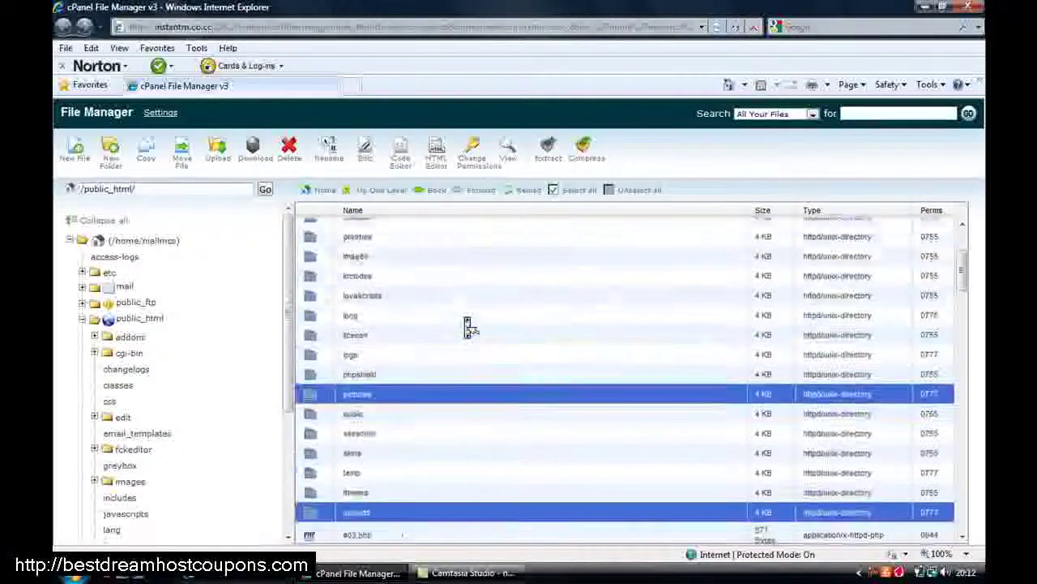
scroll(466, 325, up, 4)
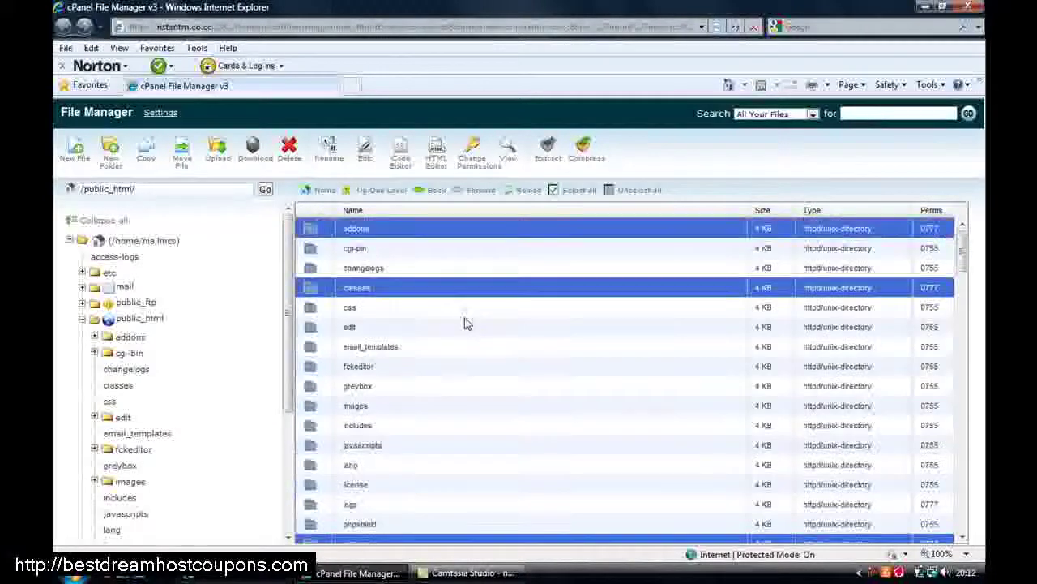
click(468, 169)
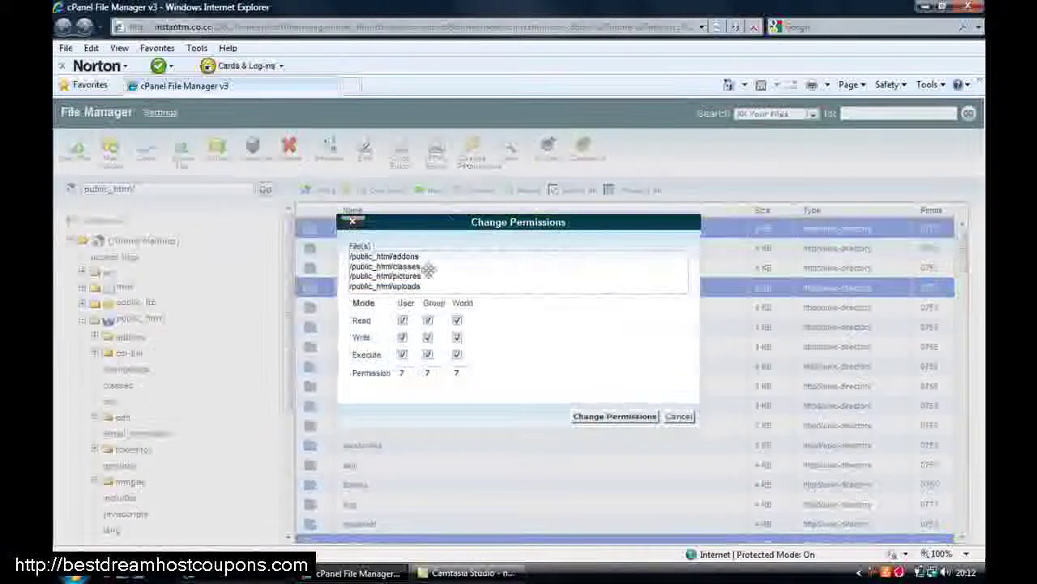
click(428, 339)
click(428, 337)
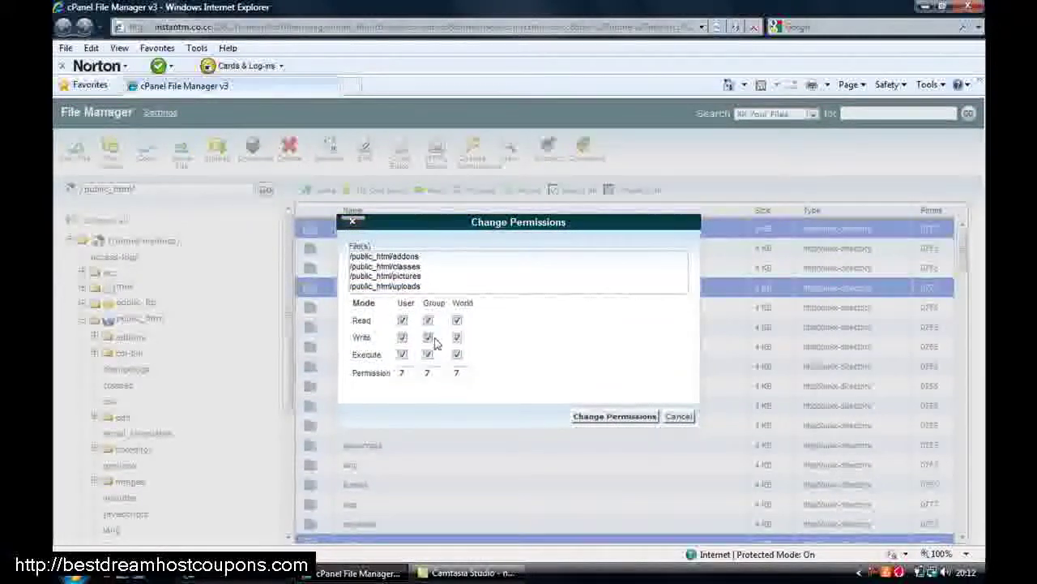
double_click(402, 372)
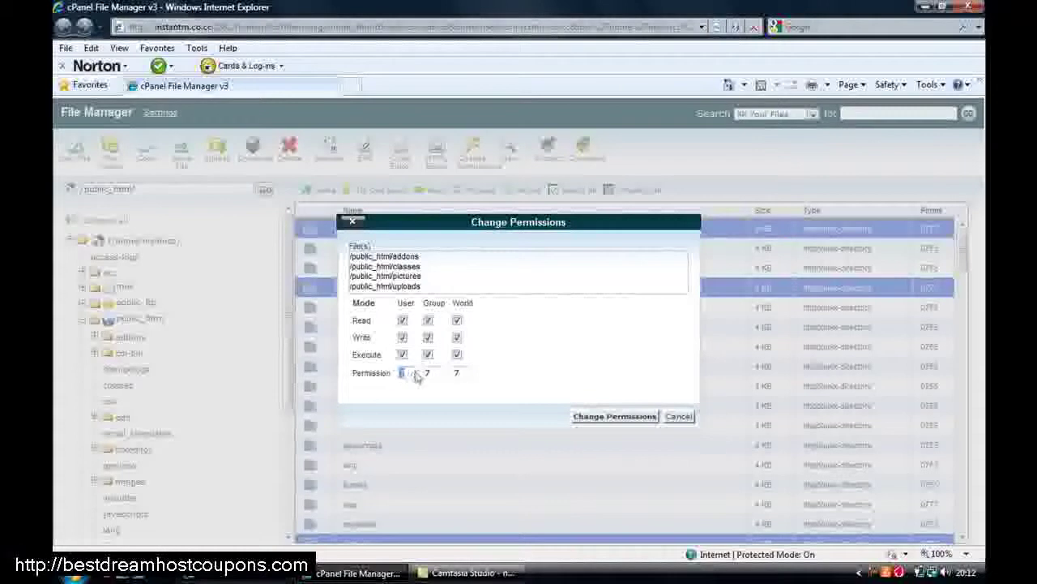
double_click(457, 374)
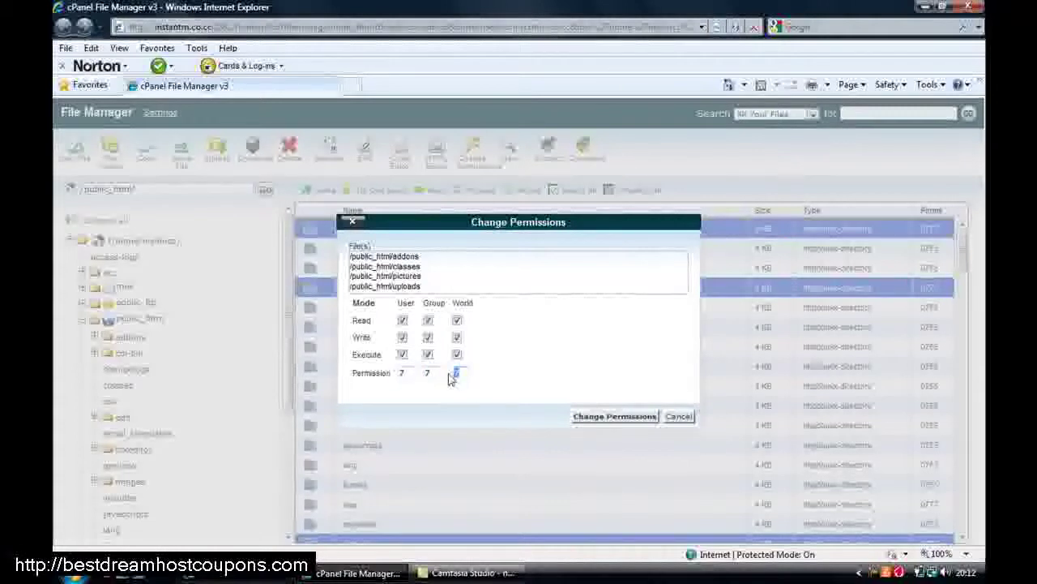
click(637, 418)
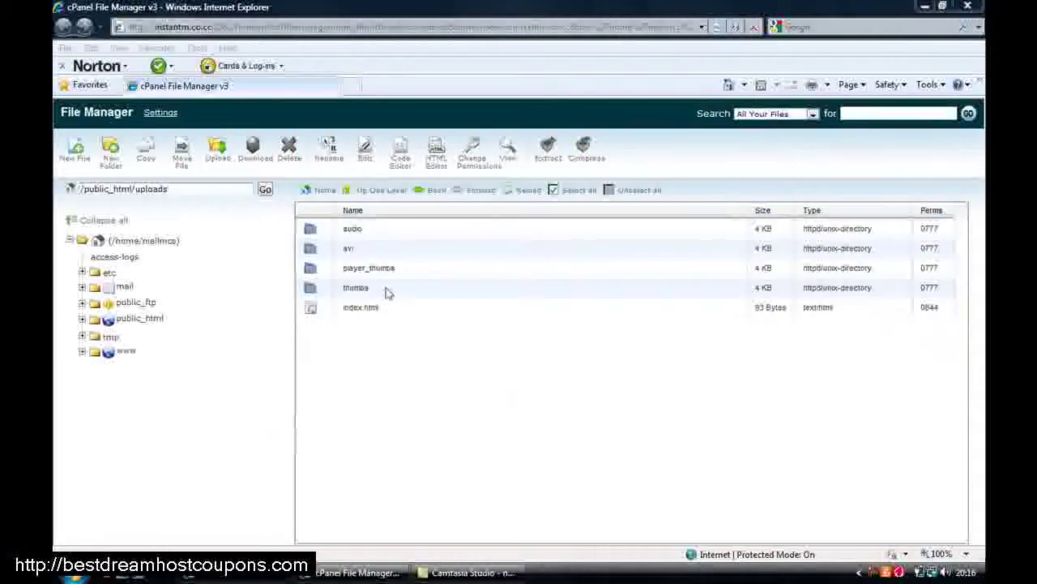
- Set the audio, avi, player_thumbs and thumbs subfolders of uploads to 777
drag(387, 292, 398, 229)
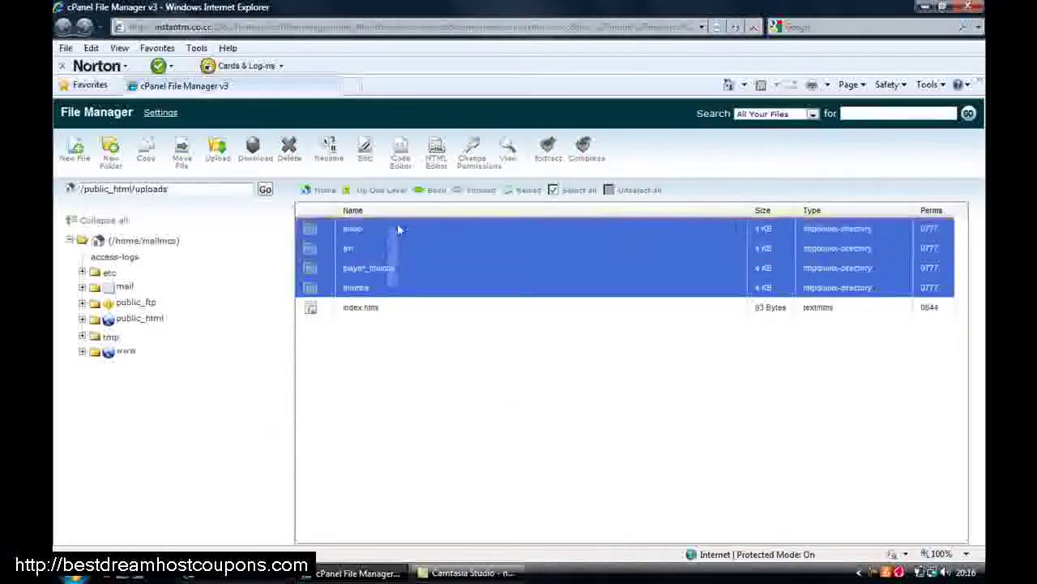
click(474, 158)
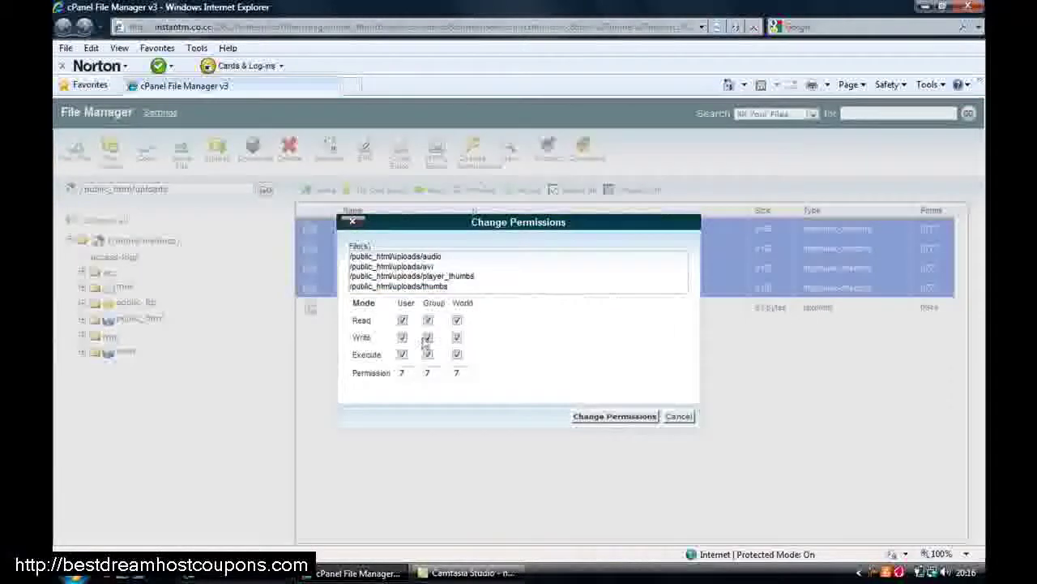
click(633, 420)
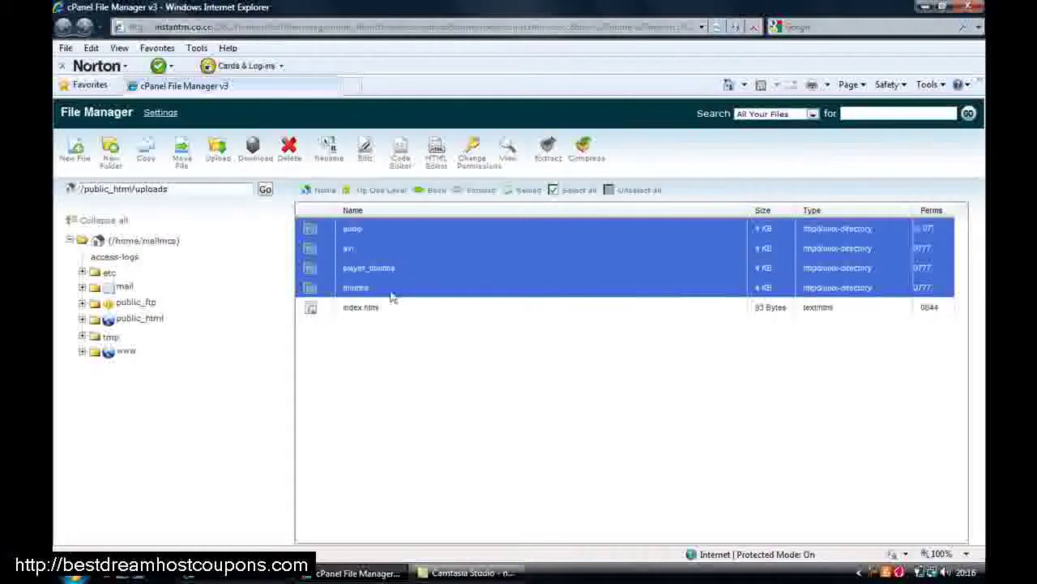
- Set the temp folder inside uploads/audio to 777, then go back up a level
click(459, 236)
click(355, 229)
double_click(355, 230)
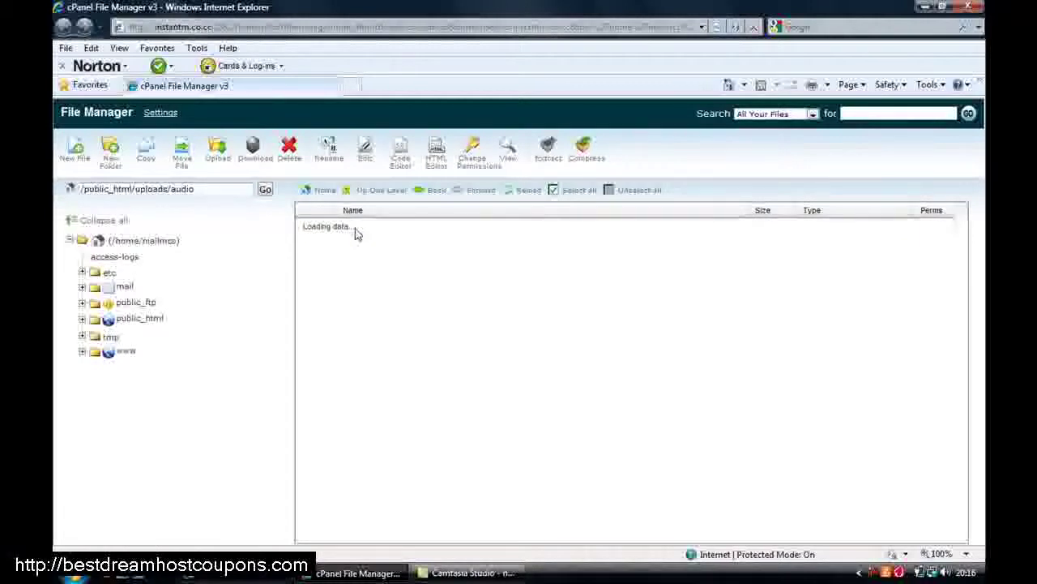
click(355, 230)
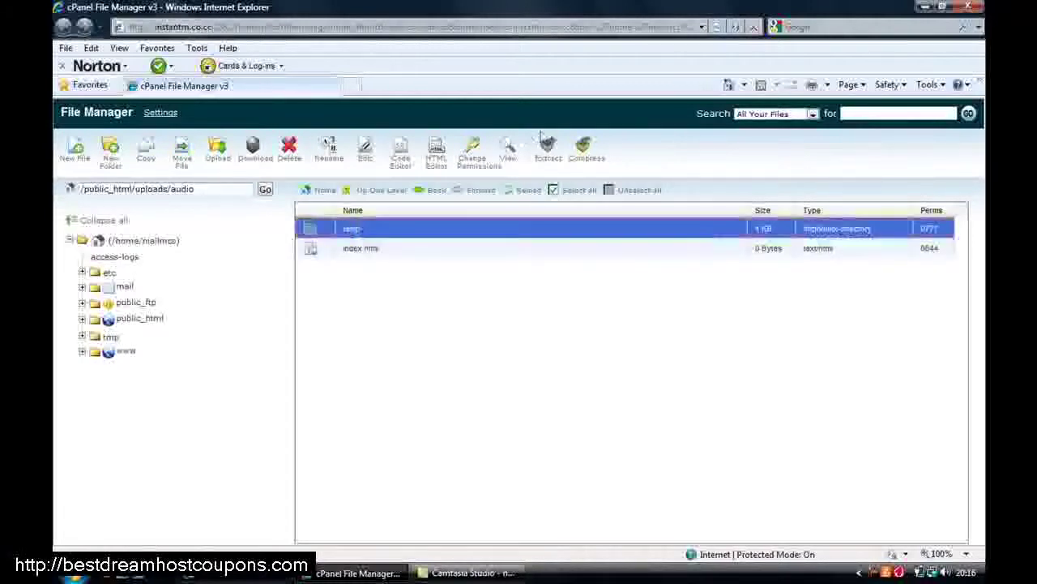
click(472, 148)
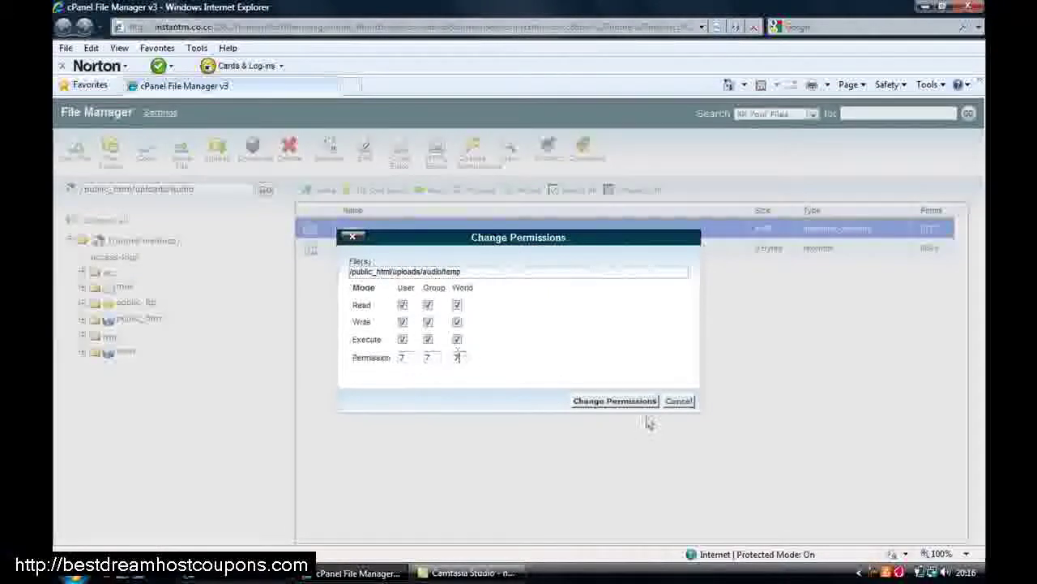
click(624, 402)
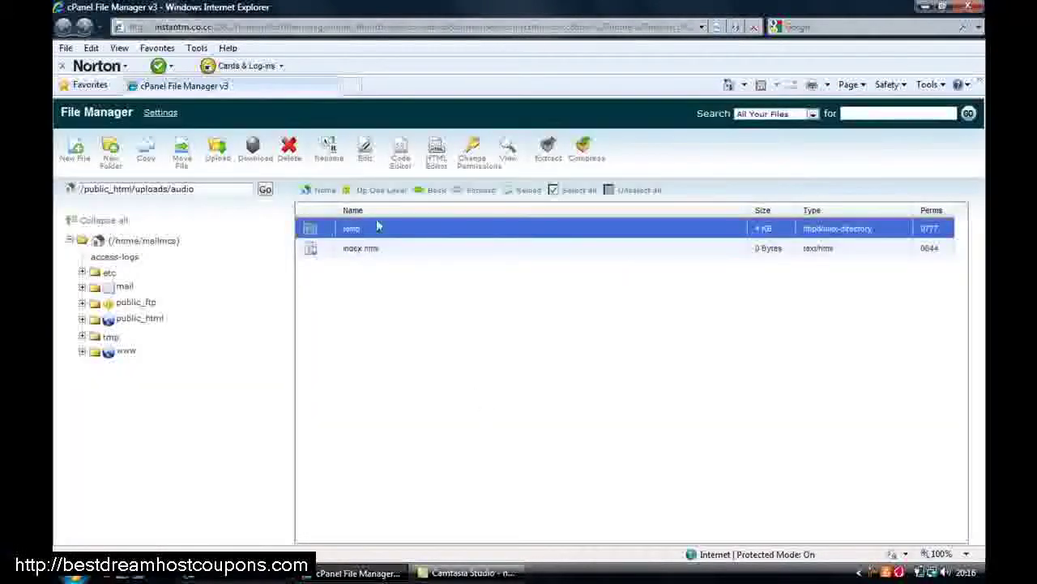
click(381, 195)
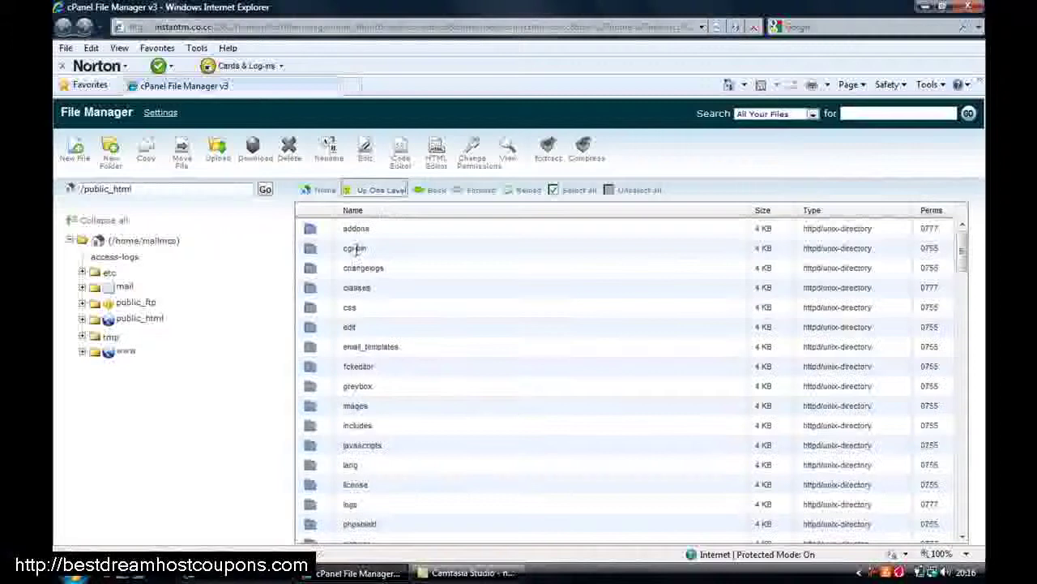
- Set the four uu_ scripts in cgi-bin to 755 permissions
double_click(355, 249)
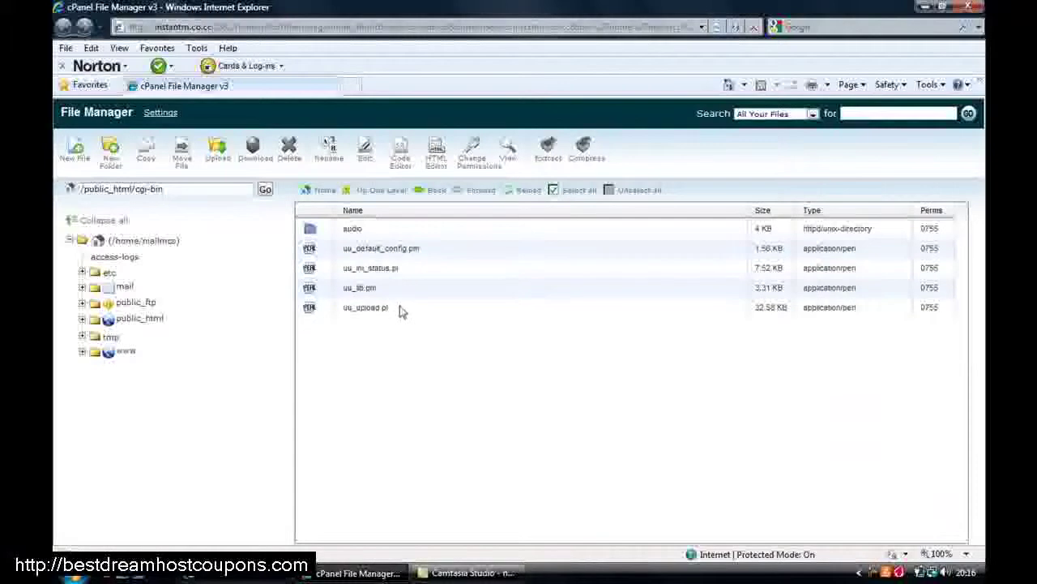
click(385, 308)
shift+click(397, 249)
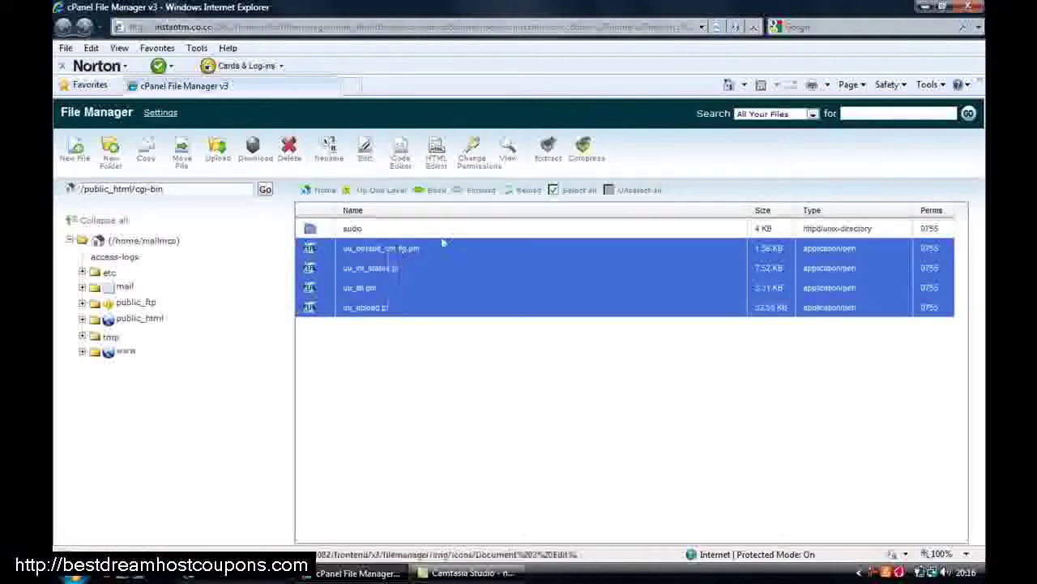
click(475, 153)
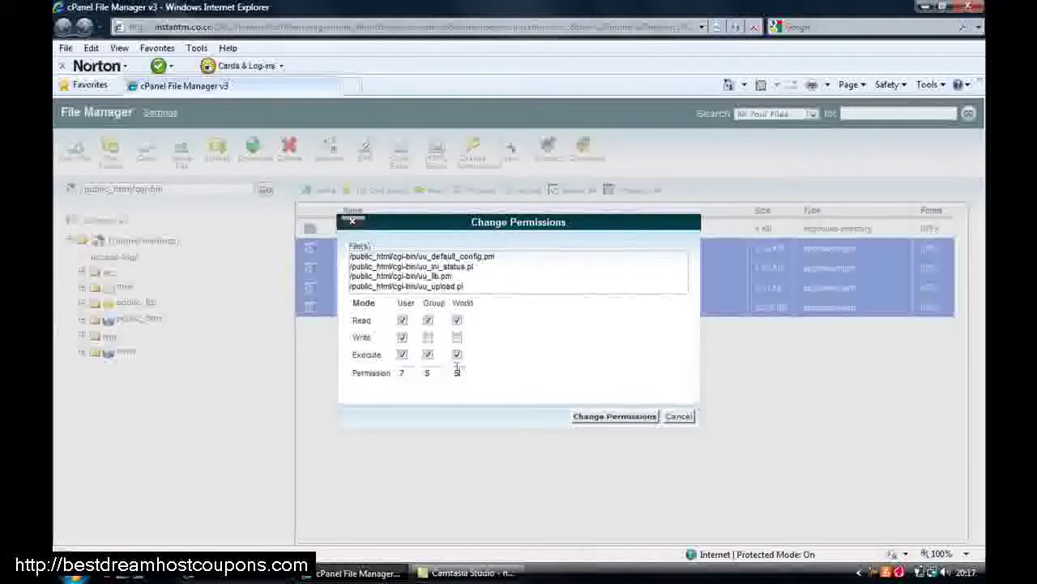
click(618, 416)
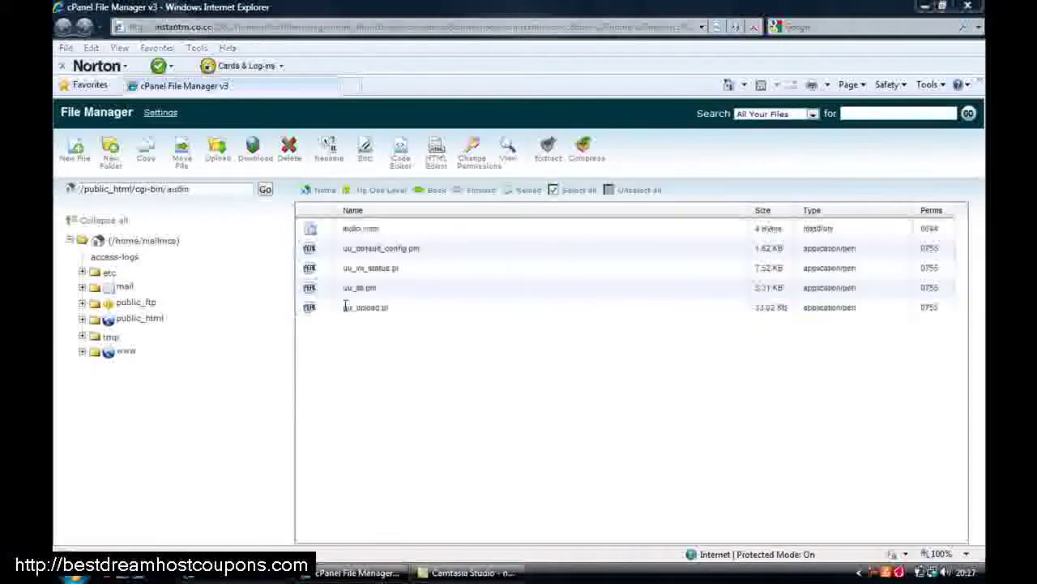
- Set the four uu_ scripts in cgi-bin/audio to 755 permissions too
drag(346, 306, 349, 248)
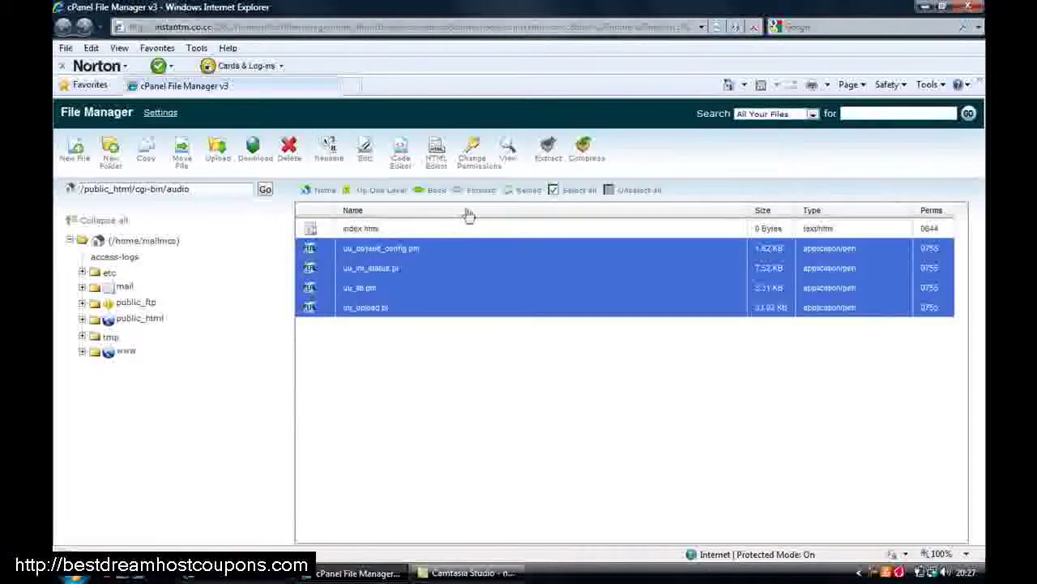
click(472, 156)
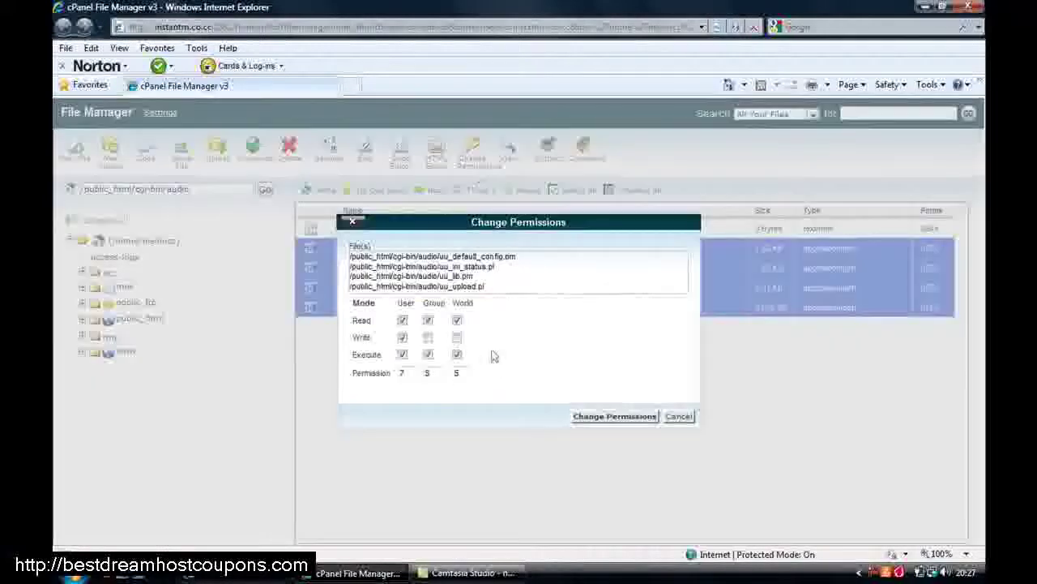
click(603, 418)
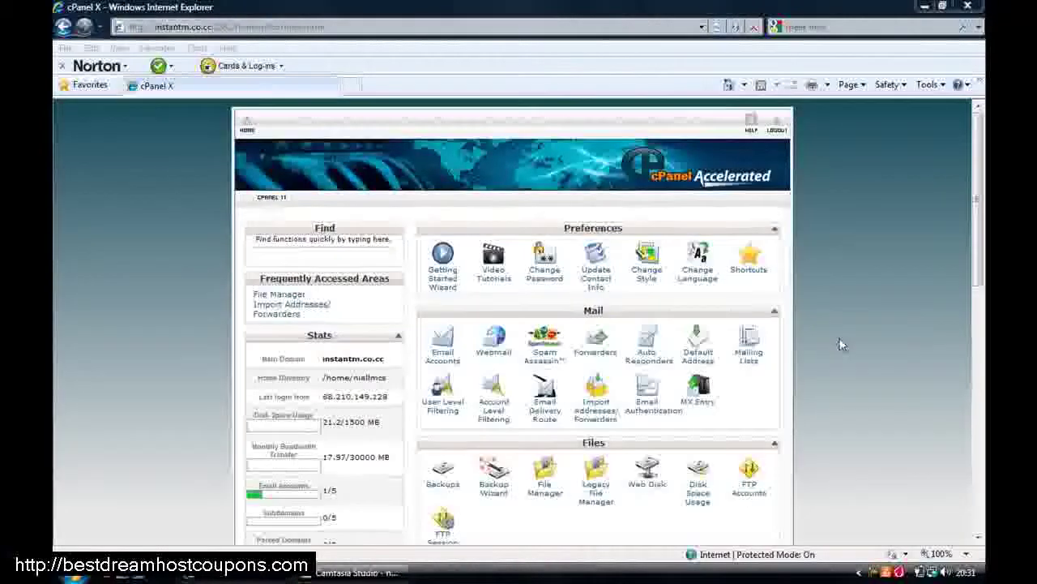
- Create a MySQL database named youtube on the MySQL Databases page, then go back
scroll(840, 345, down, 2)
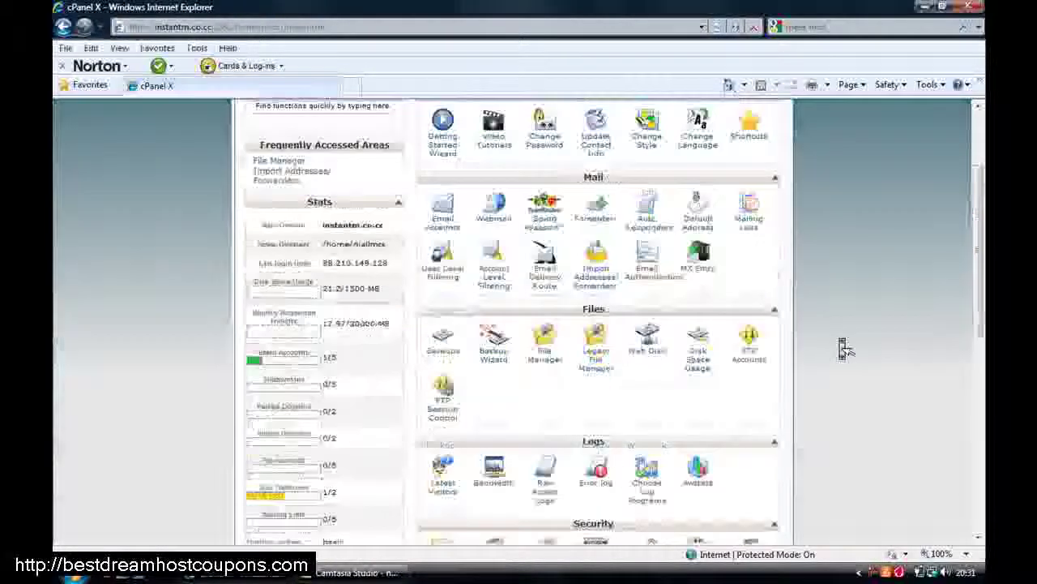
scroll(843, 348, down, 2)
scroll(843, 348, down, 2)
scroll(841, 345, down, 2)
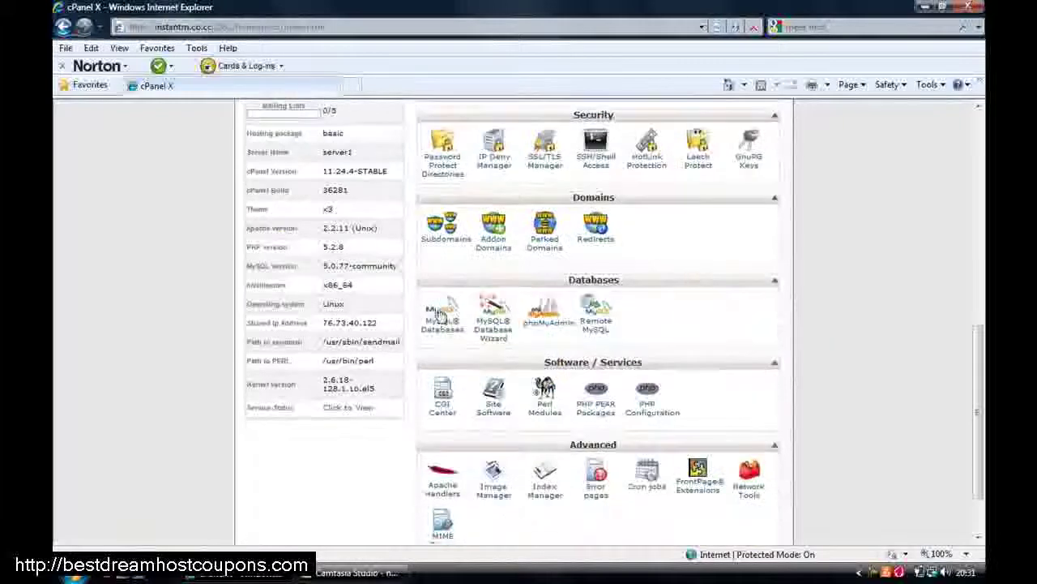
click(450, 326)
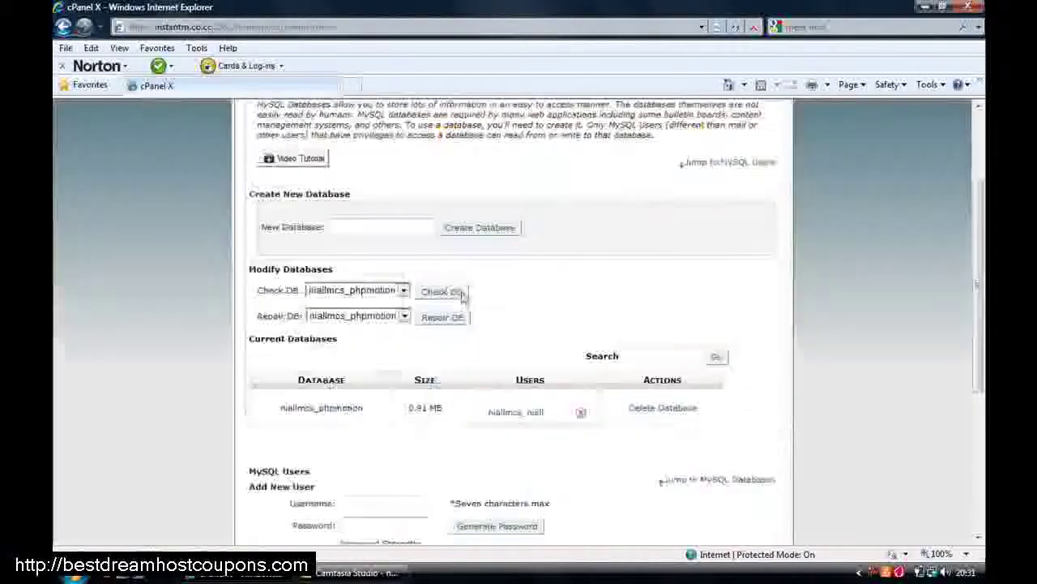
text(y)
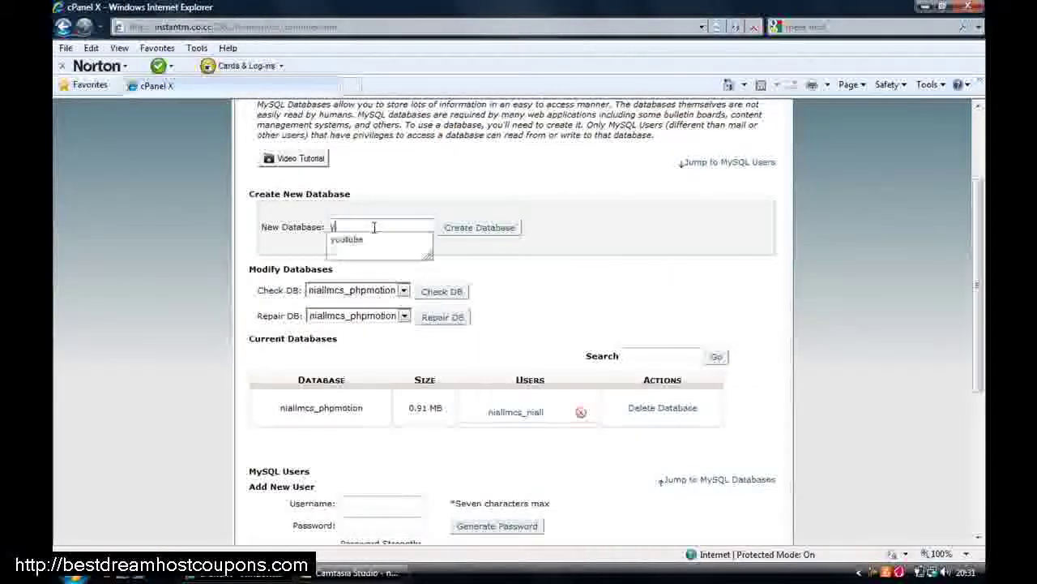
text(outube)
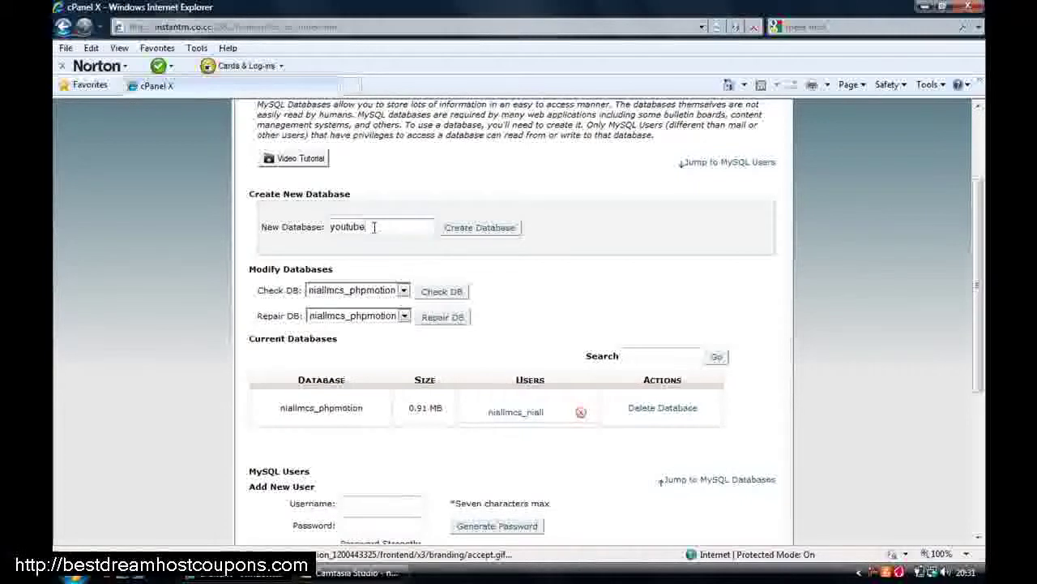
click(480, 228)
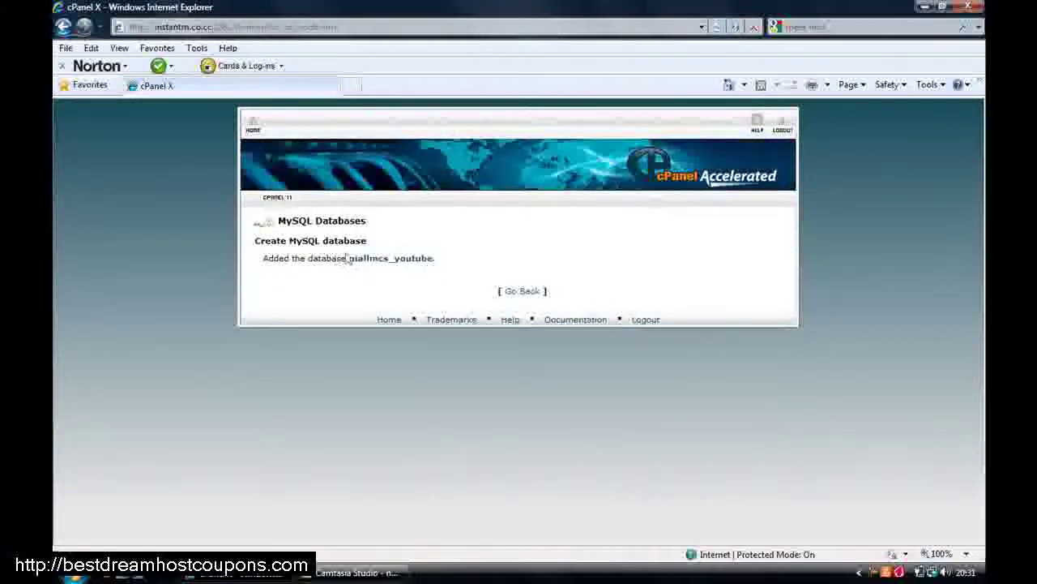
click(518, 294)
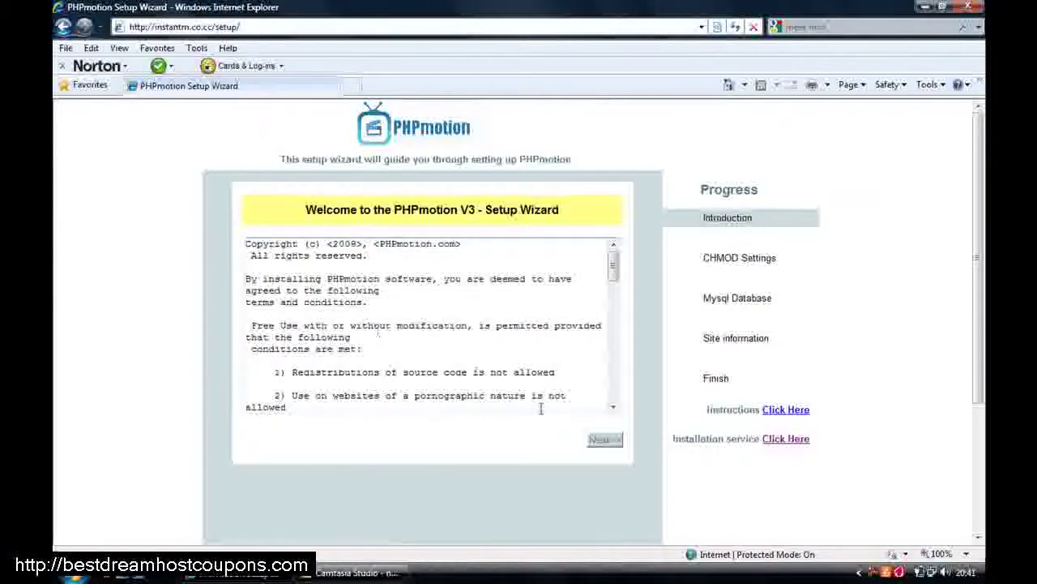
- Read through the PHPmotion license introduction and advance to the CHMOD Settings step
triple_click(562, 380)
click(560, 364)
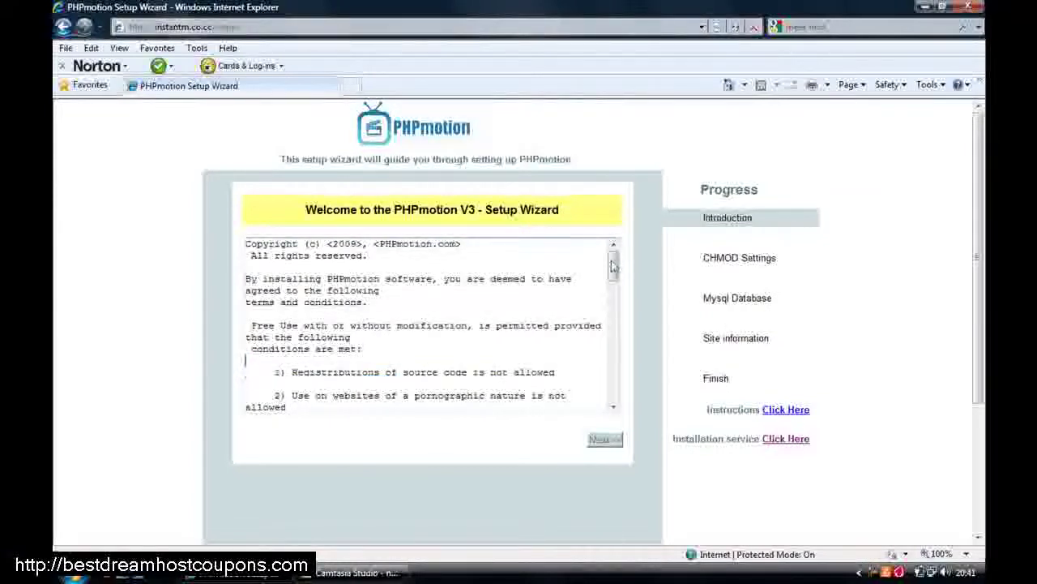
drag(614, 269, 613, 398)
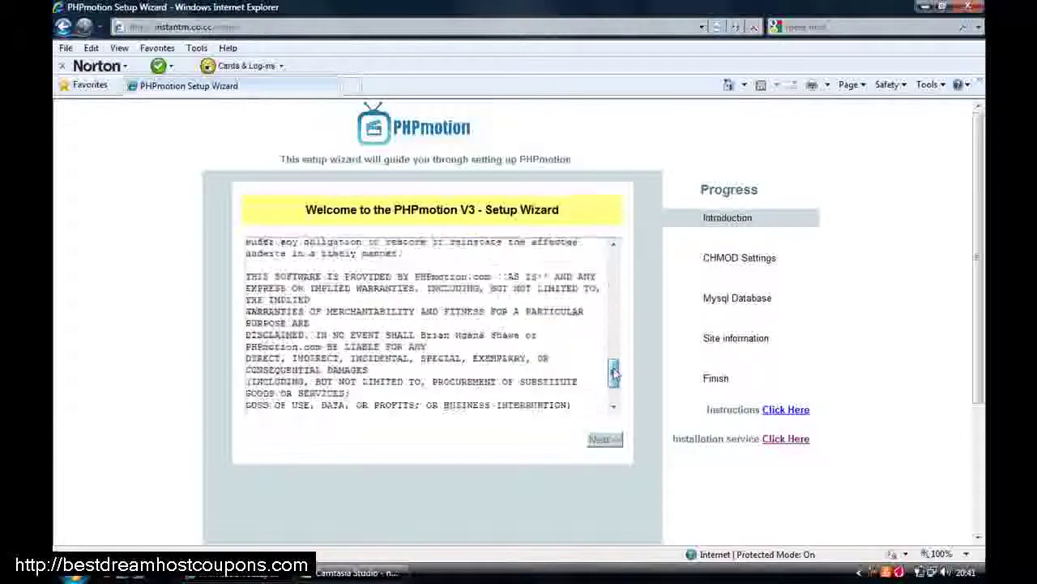
click(606, 440)
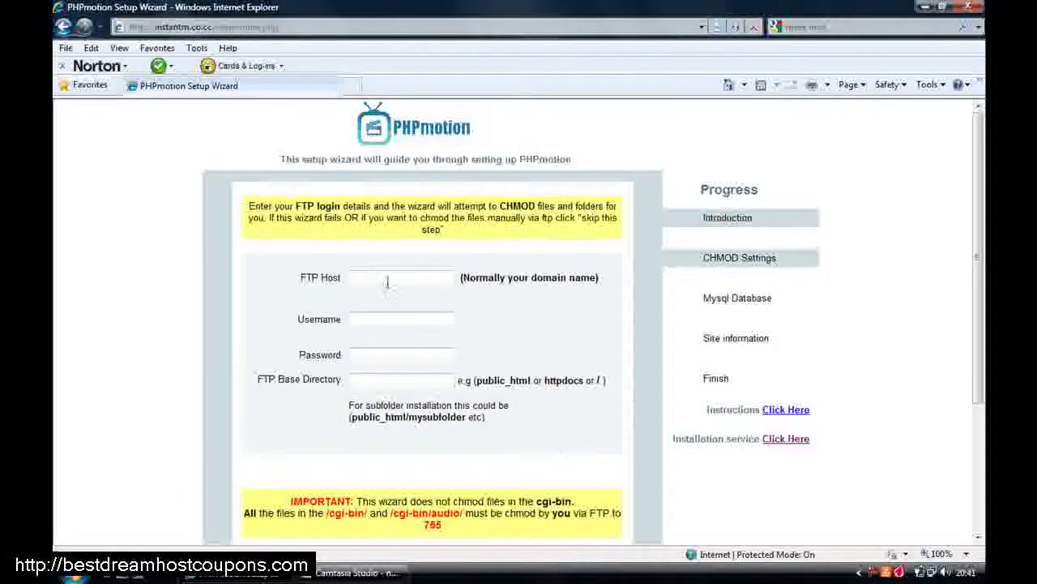
- Enter the FTP host and login details with public_html as base directory, and submit
click(388, 279)
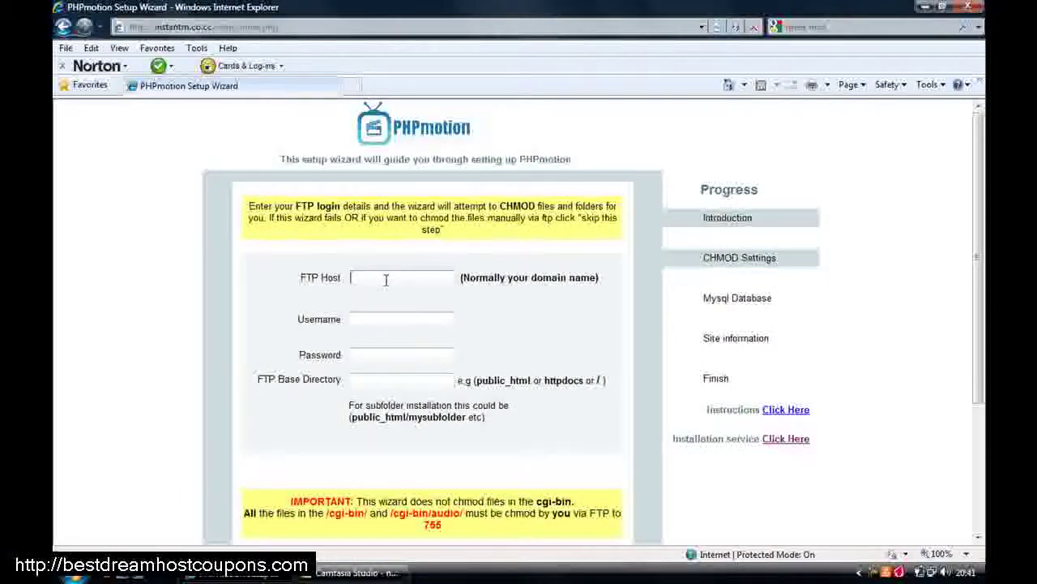
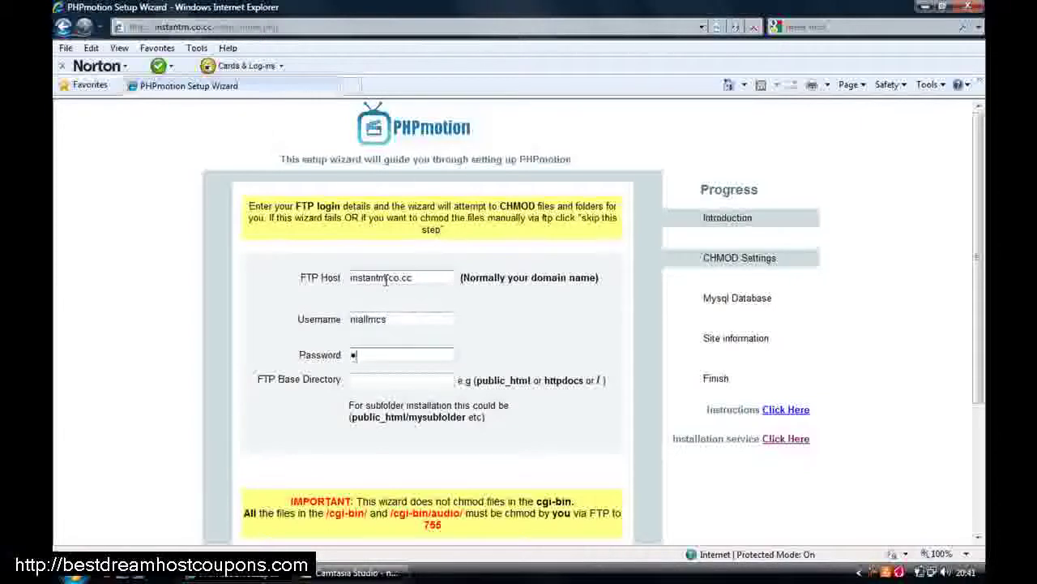
key(Tab)
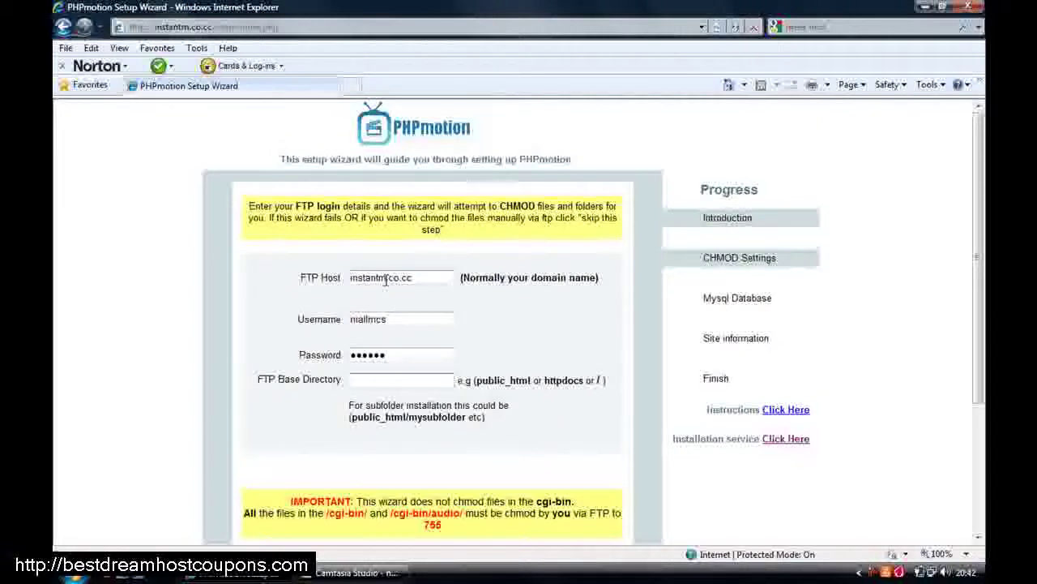
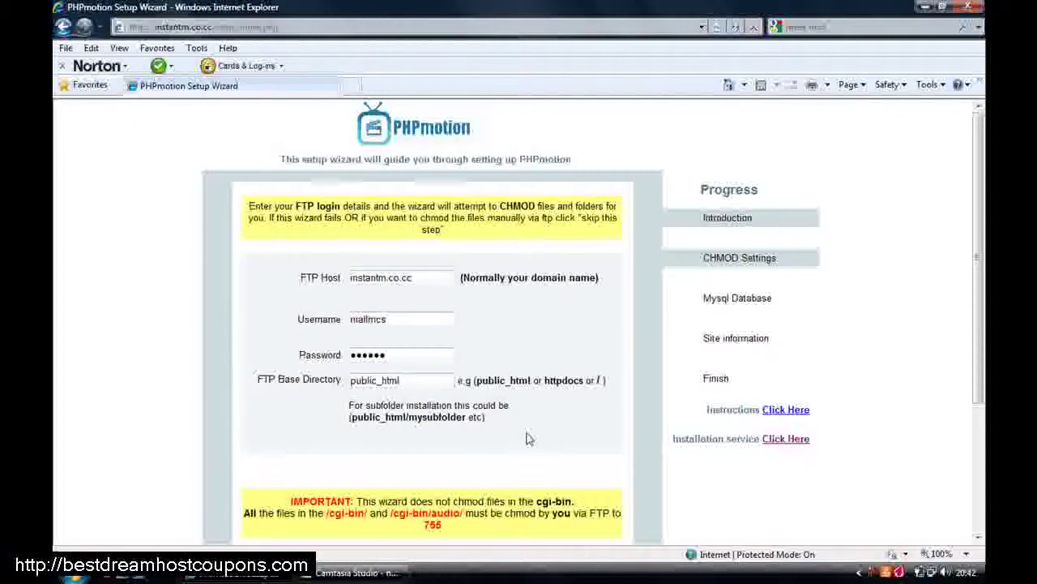
scroll(527, 435, down, 3)
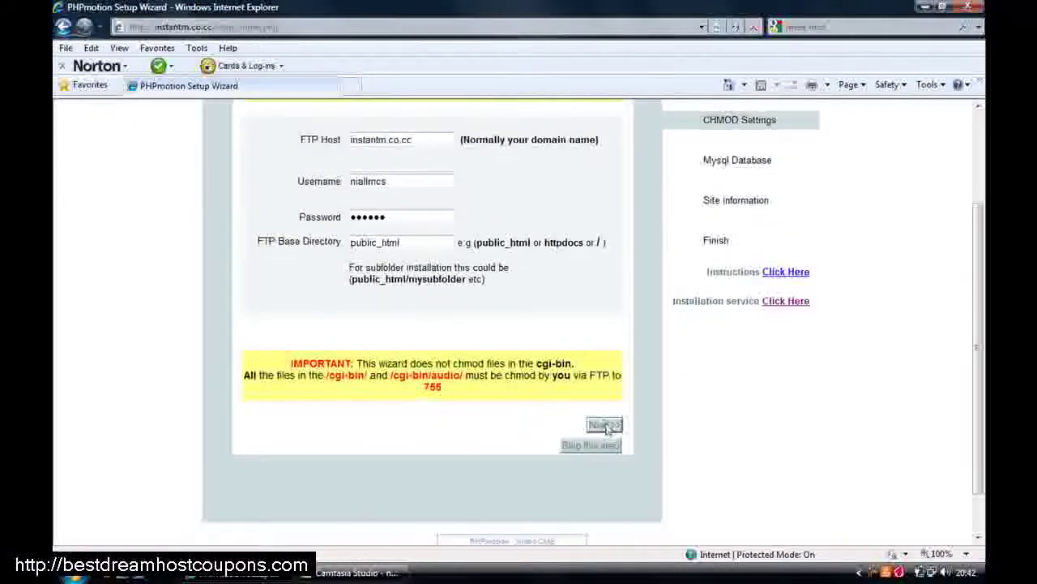
click(607, 428)
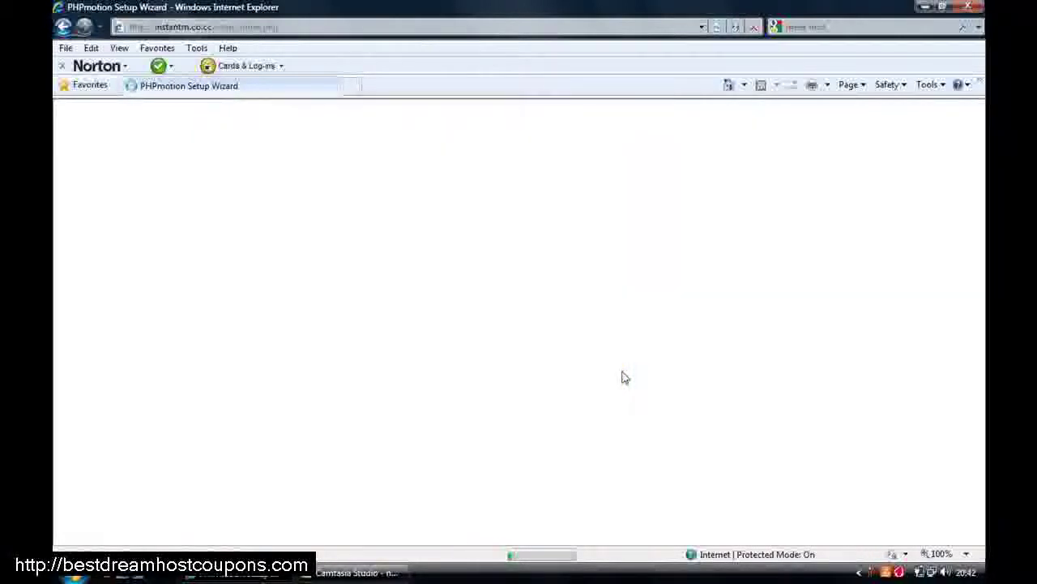
- Review the folder permission results, all Pass, and continue to the MySQL step
scroll(624, 377, down, 1)
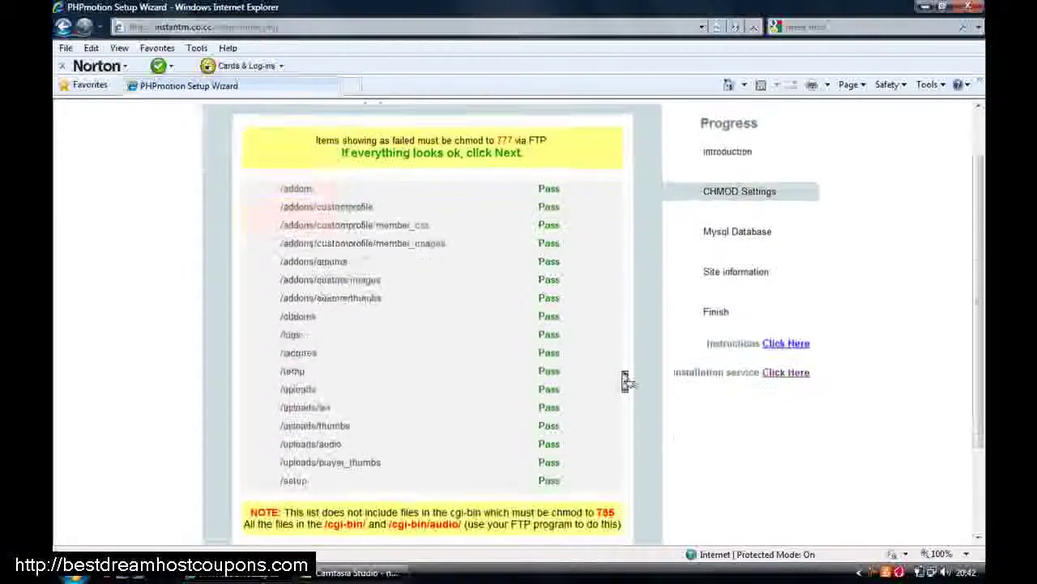
scroll(625, 377, down, 1)
scroll(624, 377, down, 1)
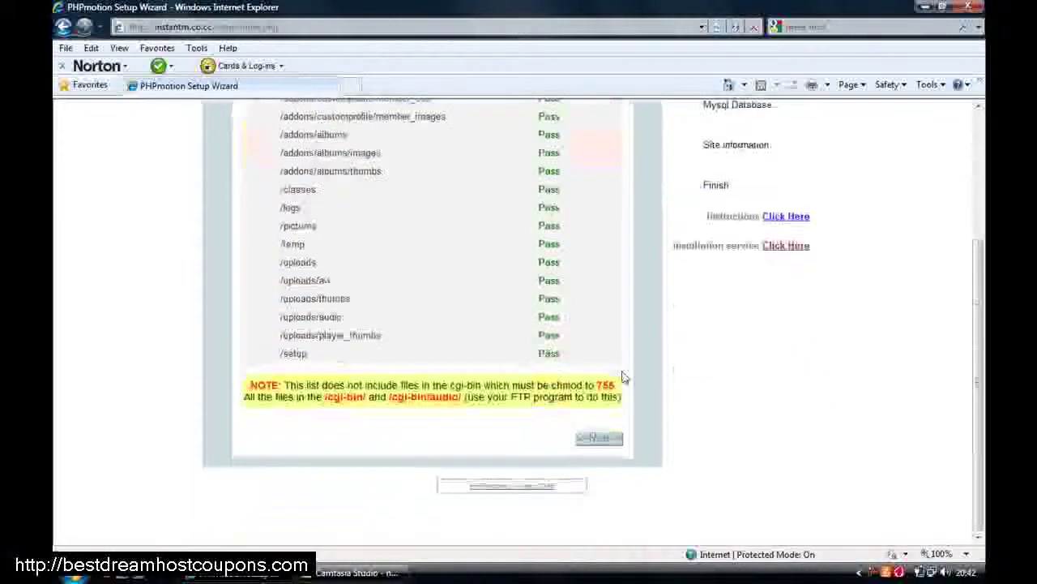
click(613, 438)
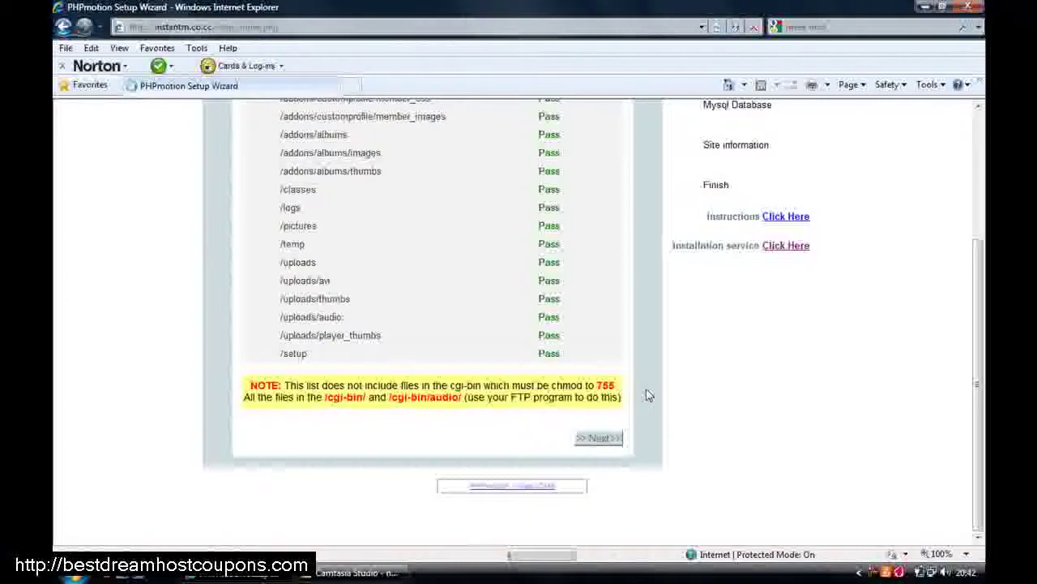
- Enter MySQL host localhost, database youtube, and the database username and password, then continue
click(434, 225)
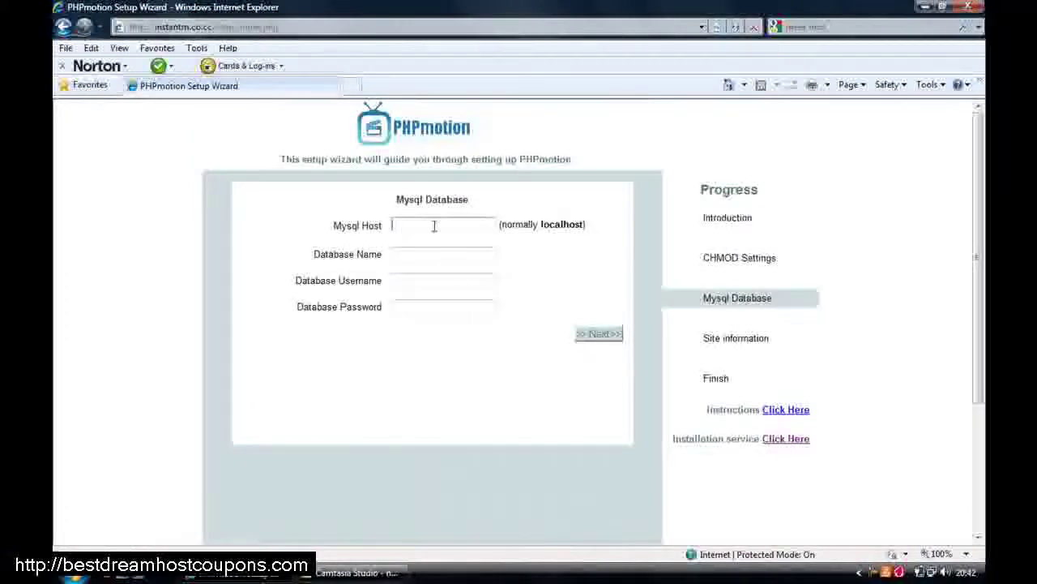
text(local)
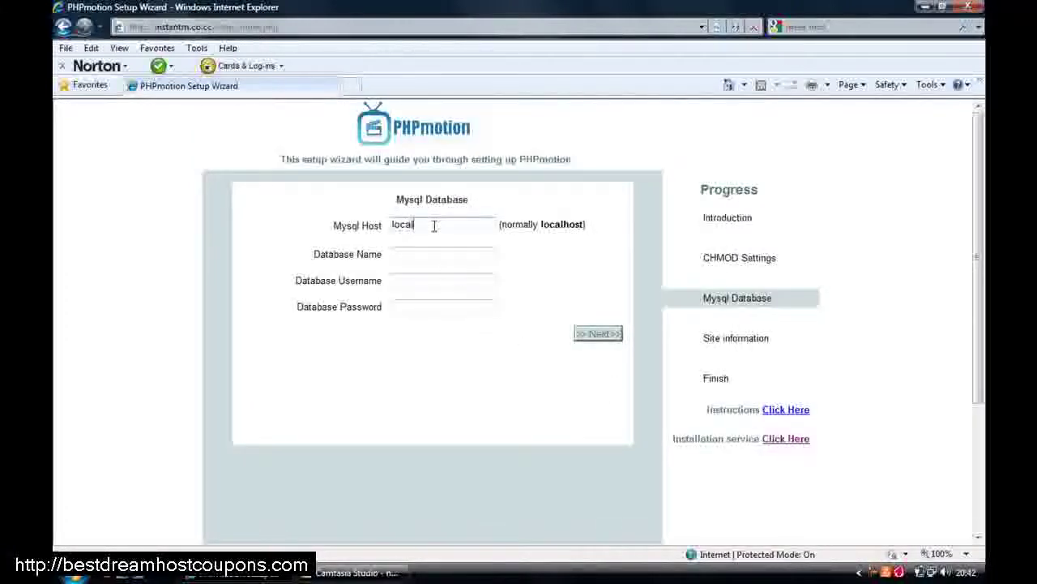
text(t)
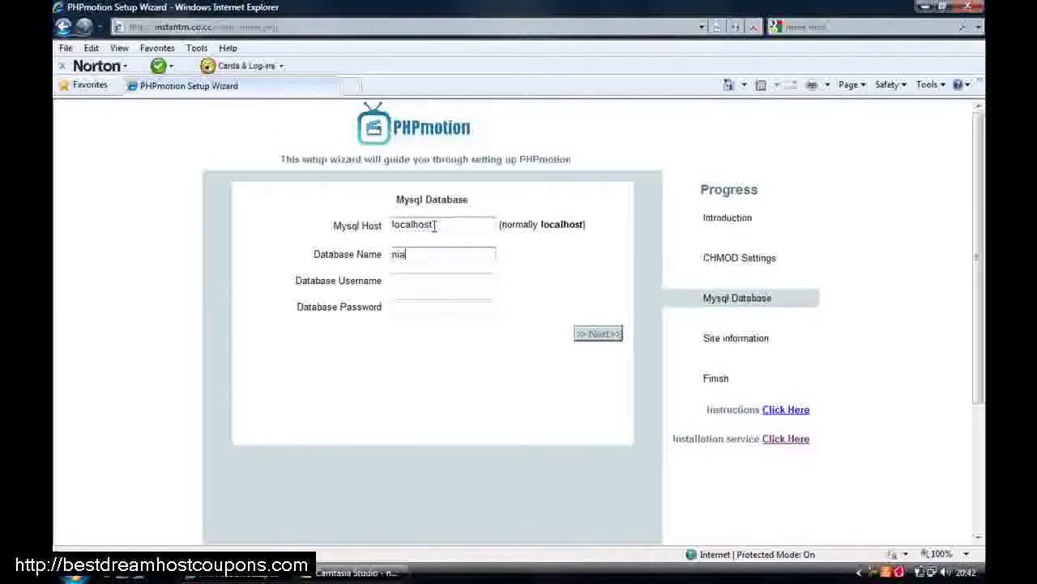
text(llmcs_)
text(yo)
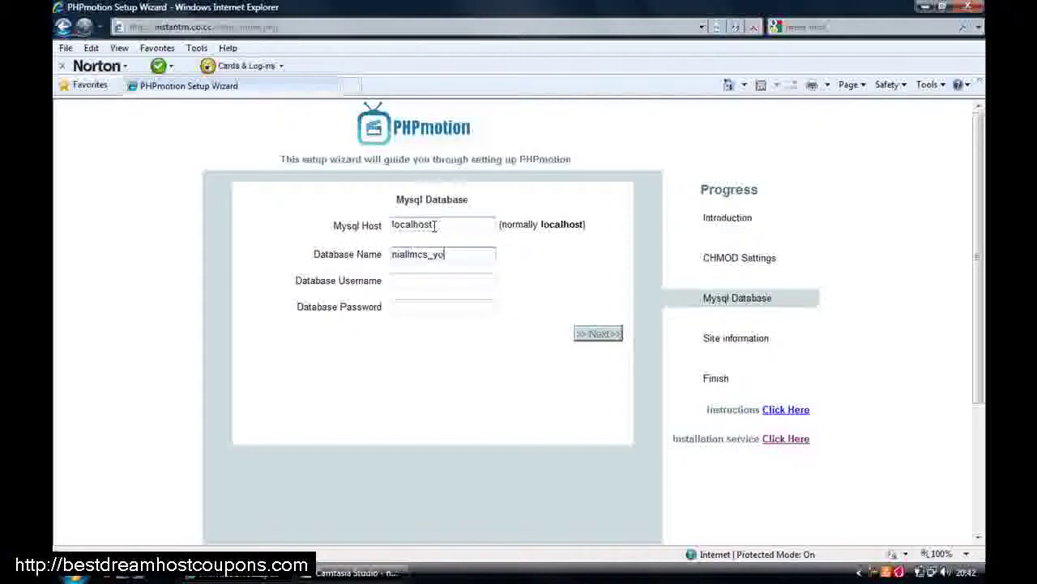
text(utube)
key(Tab)
text(n)
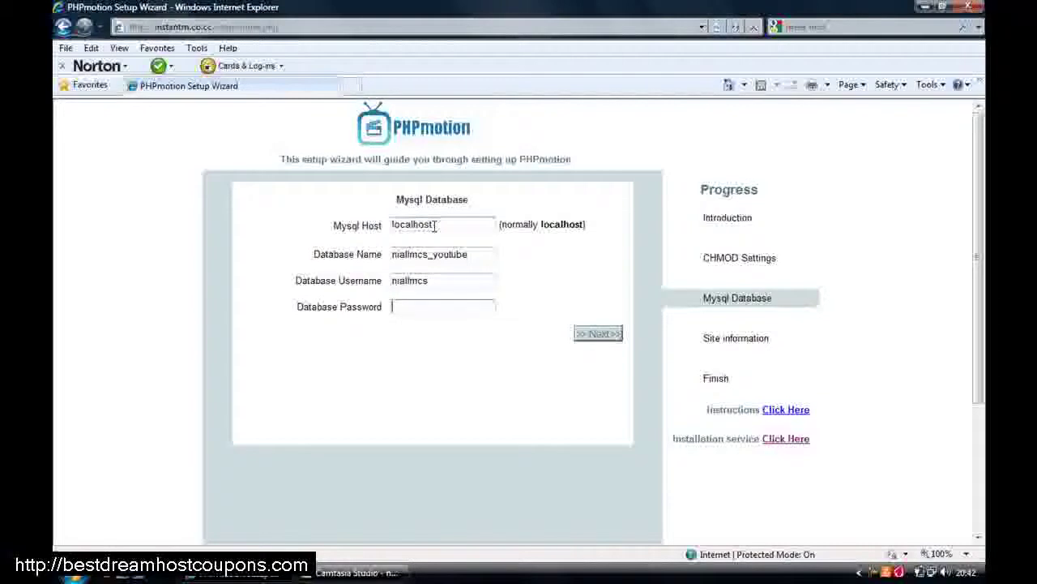
text(••••)
click(613, 339)
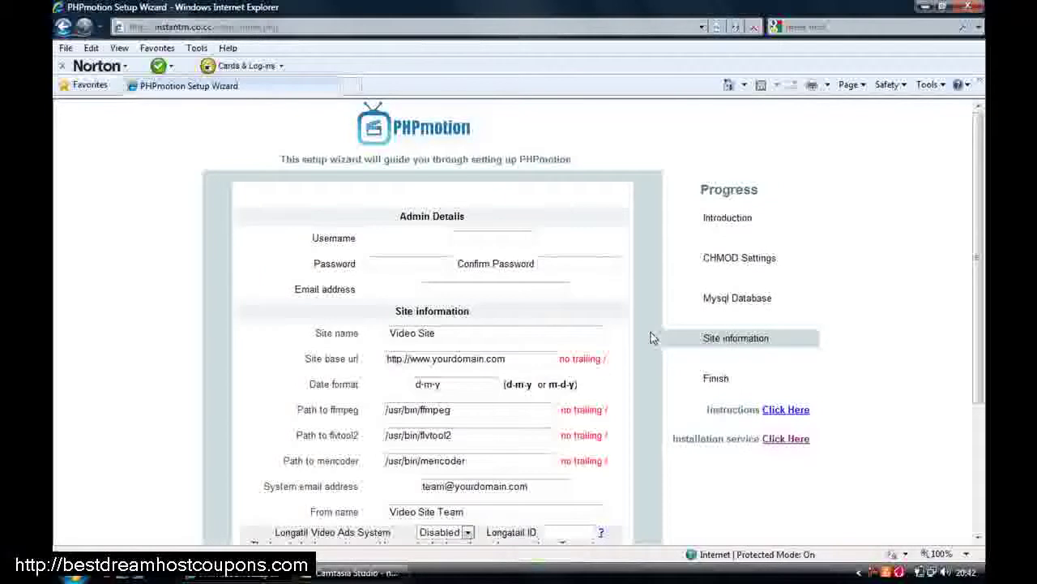
- Fill in the admin username, password, password confirmation and admin email address
click(476, 235)
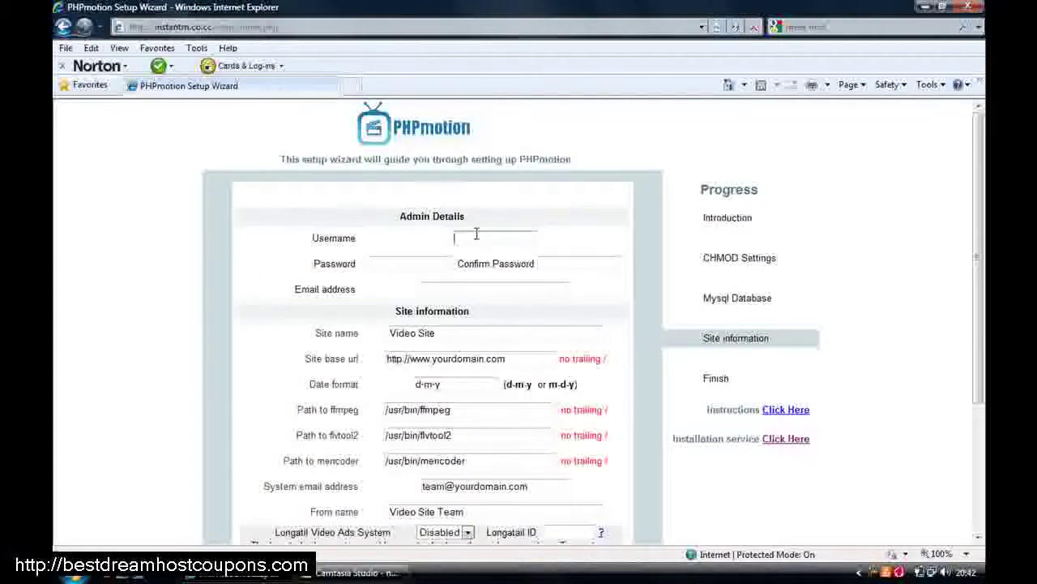
key(Tab)
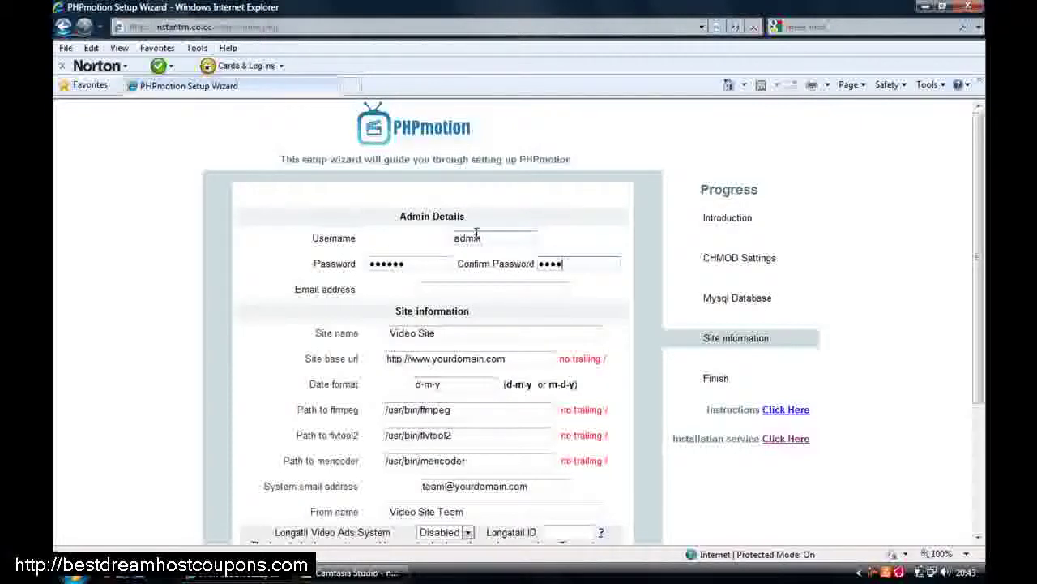
key(Tab)
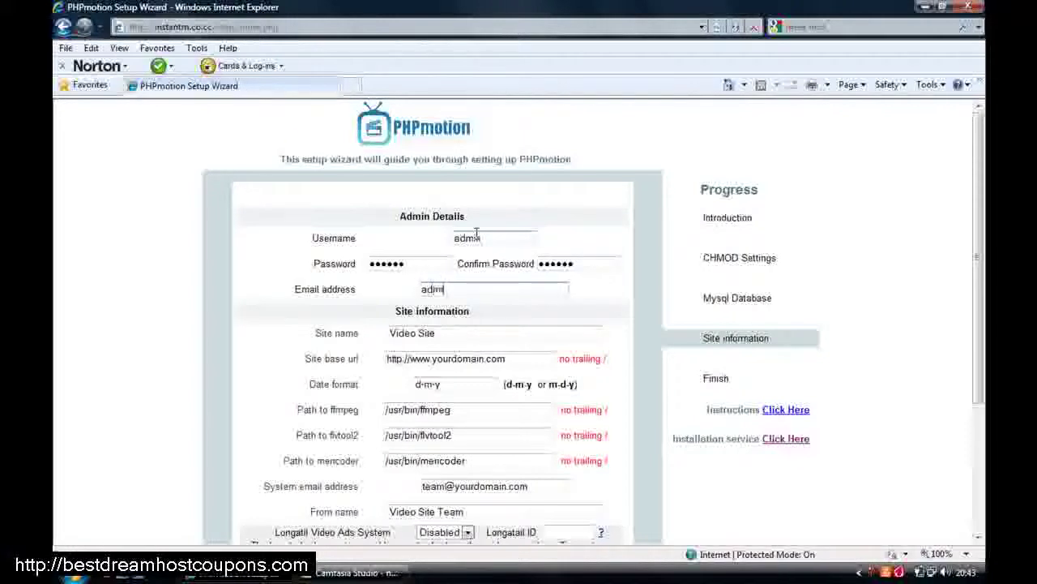
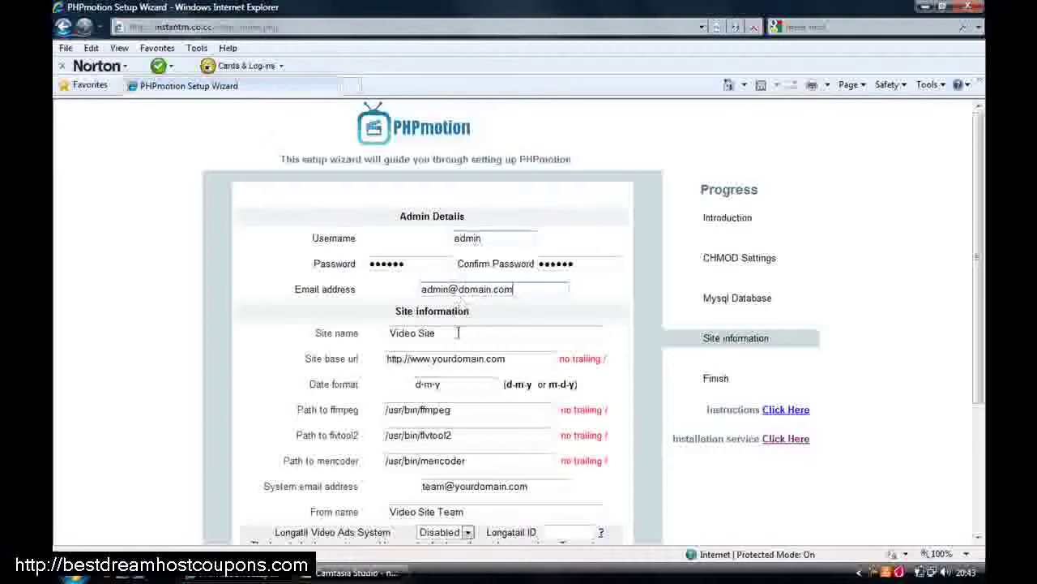
click(459, 332)
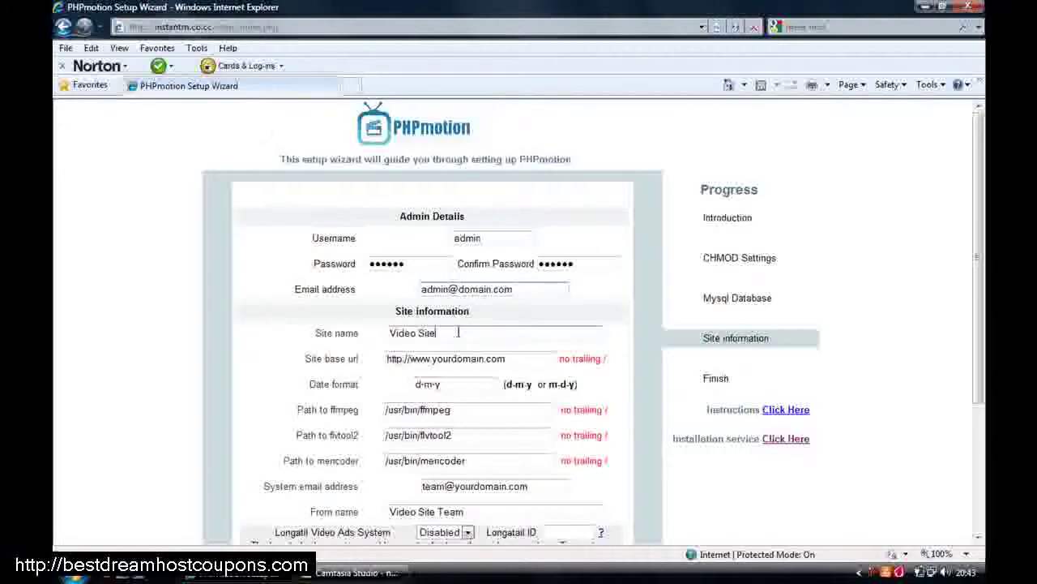
click(389, 332)
text(Your)
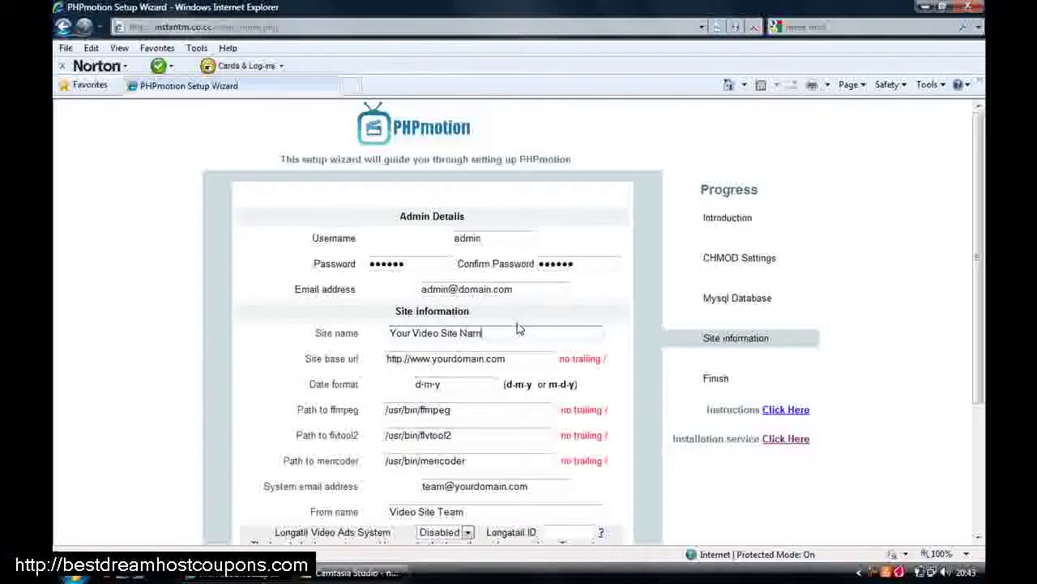
drag(433, 358, 505, 359)
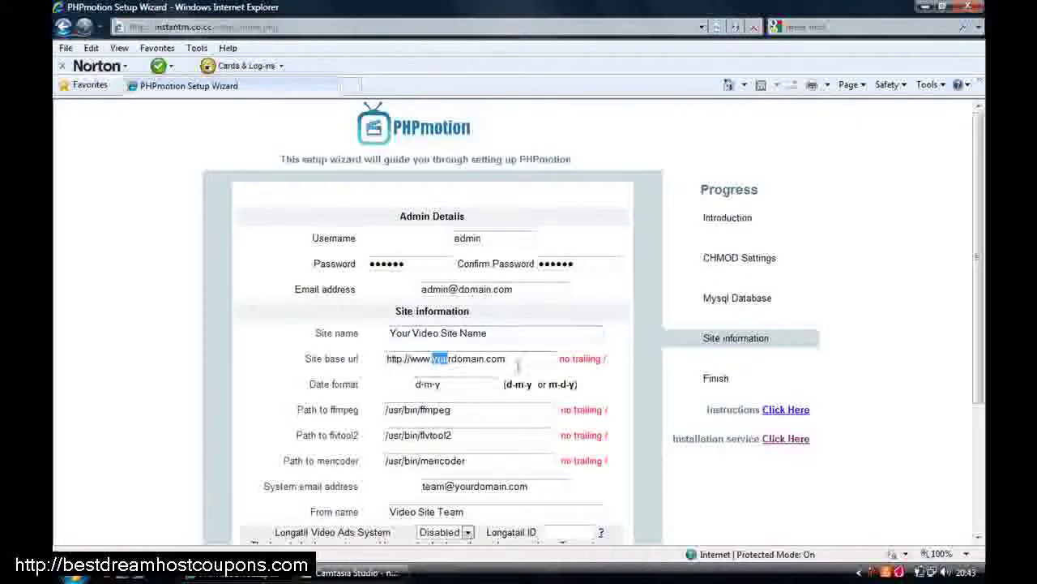
text(instant)
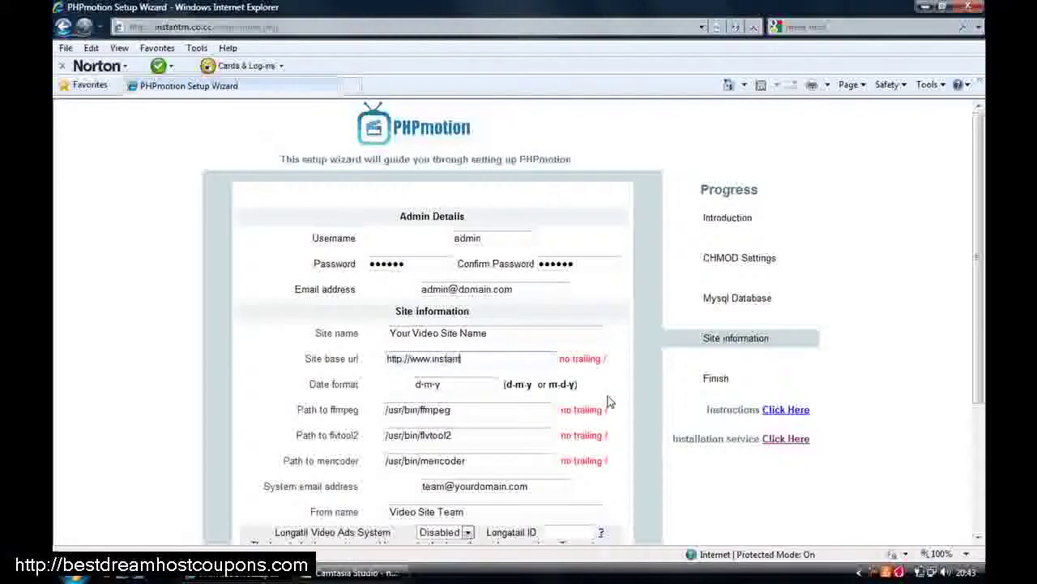
text(m.co.cc)
click(460, 411)
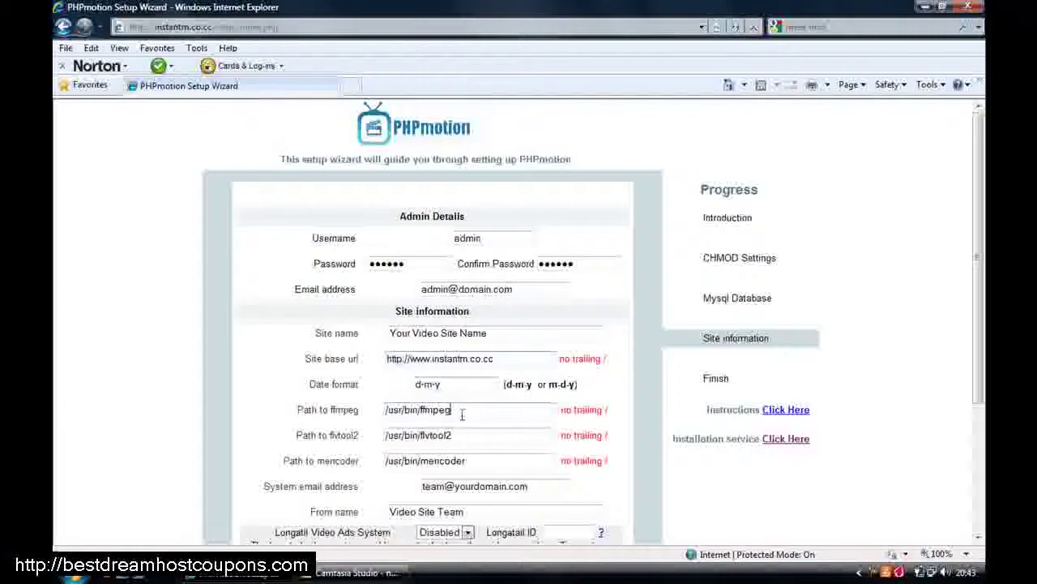
scroll(462, 414, down, 3)
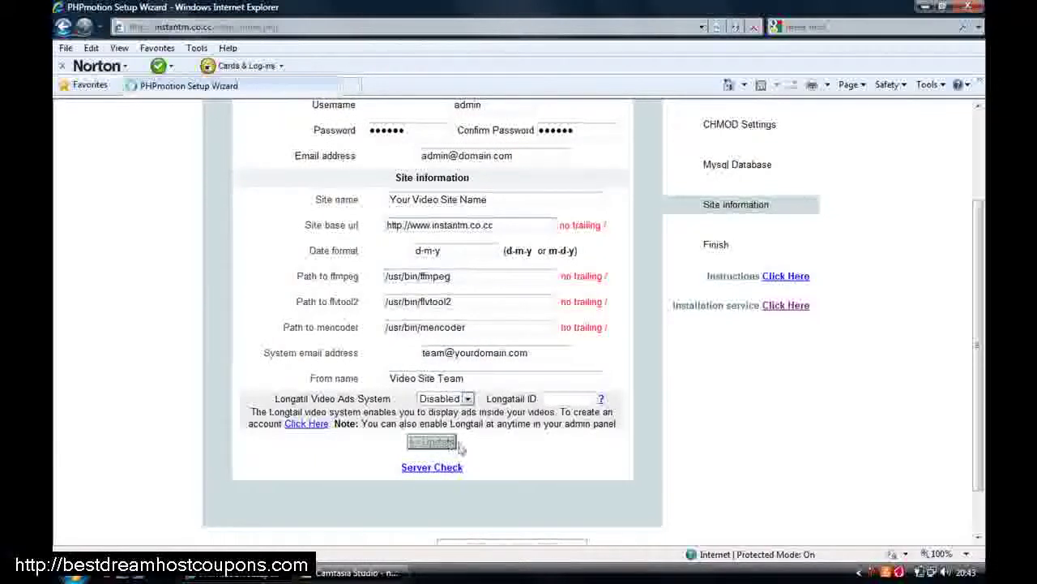
- Scroll down to the Update button at the bottom of the Site information form
scroll(486, 460, down, 1)
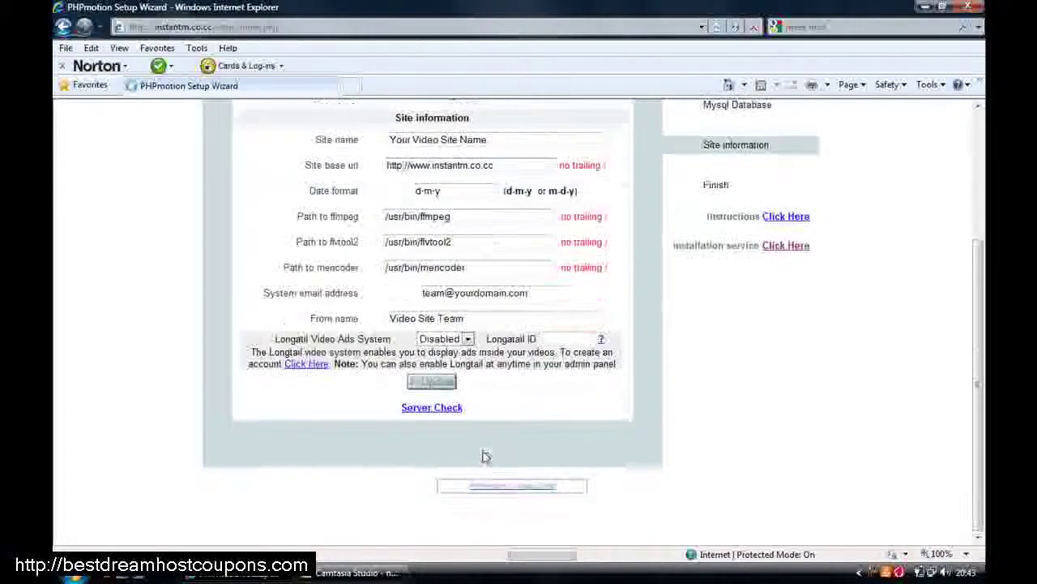